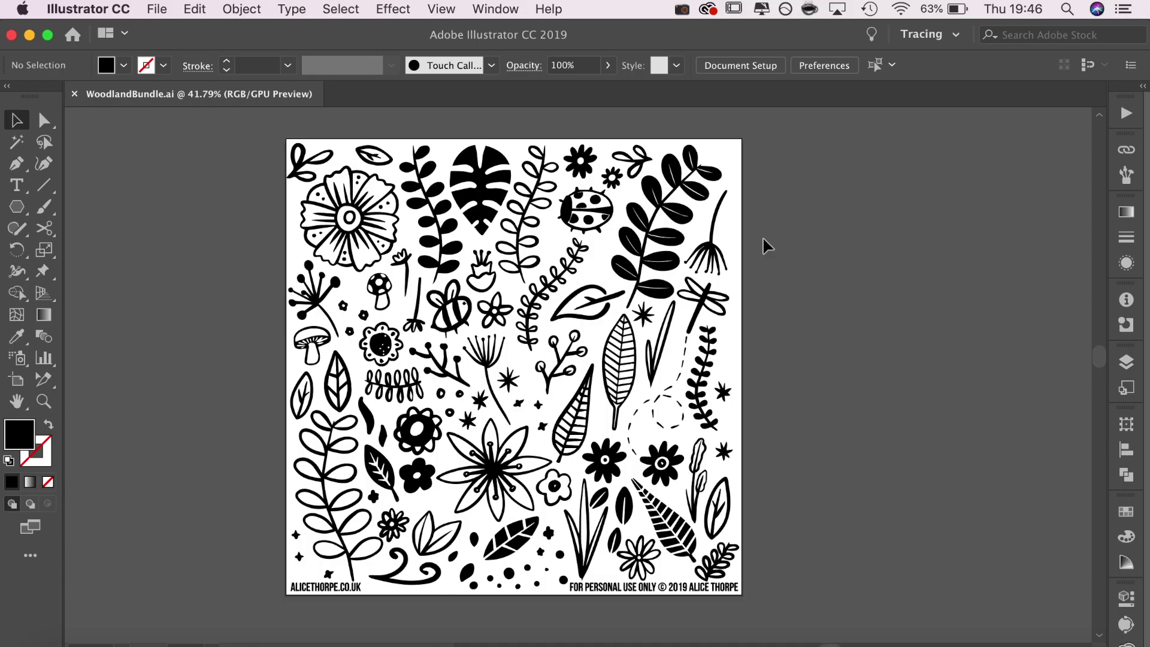
Check several doodles, then select and copy all the woodland artwork on the artboard.
click(395, 193)
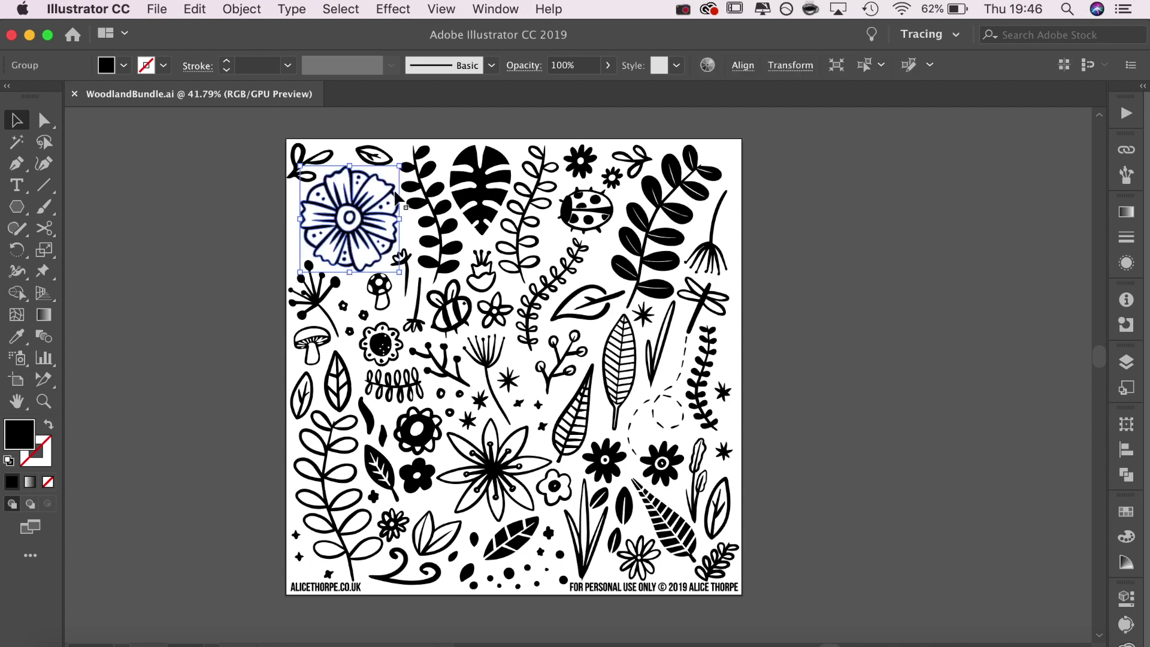
click(473, 171)
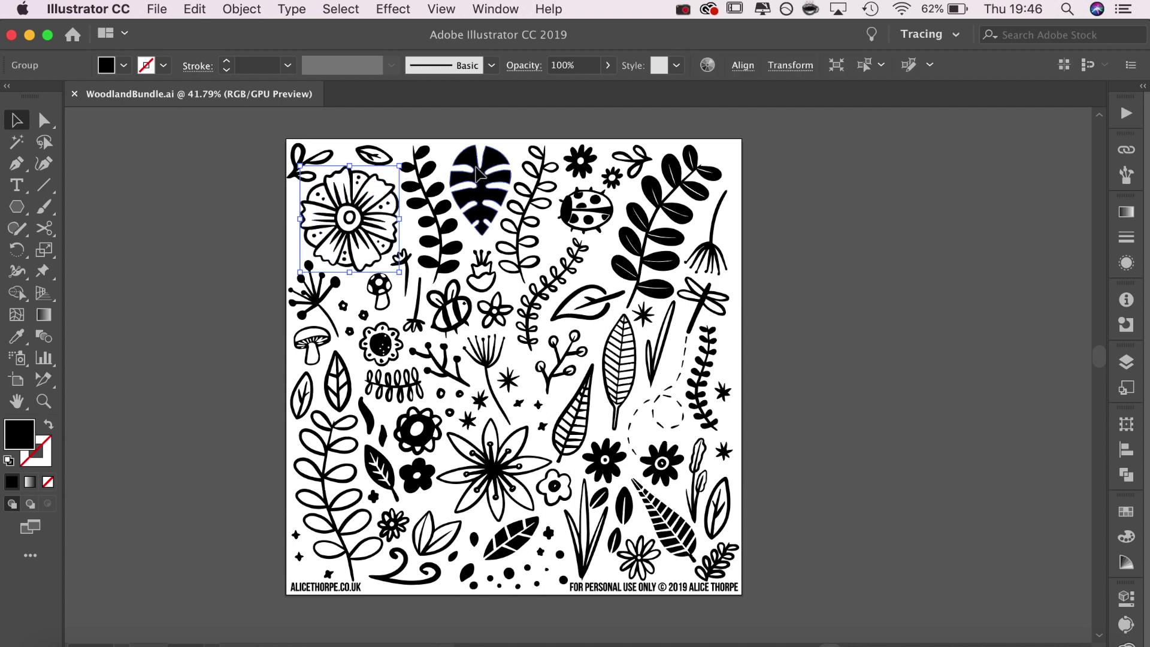
click(436, 218)
click(315, 297)
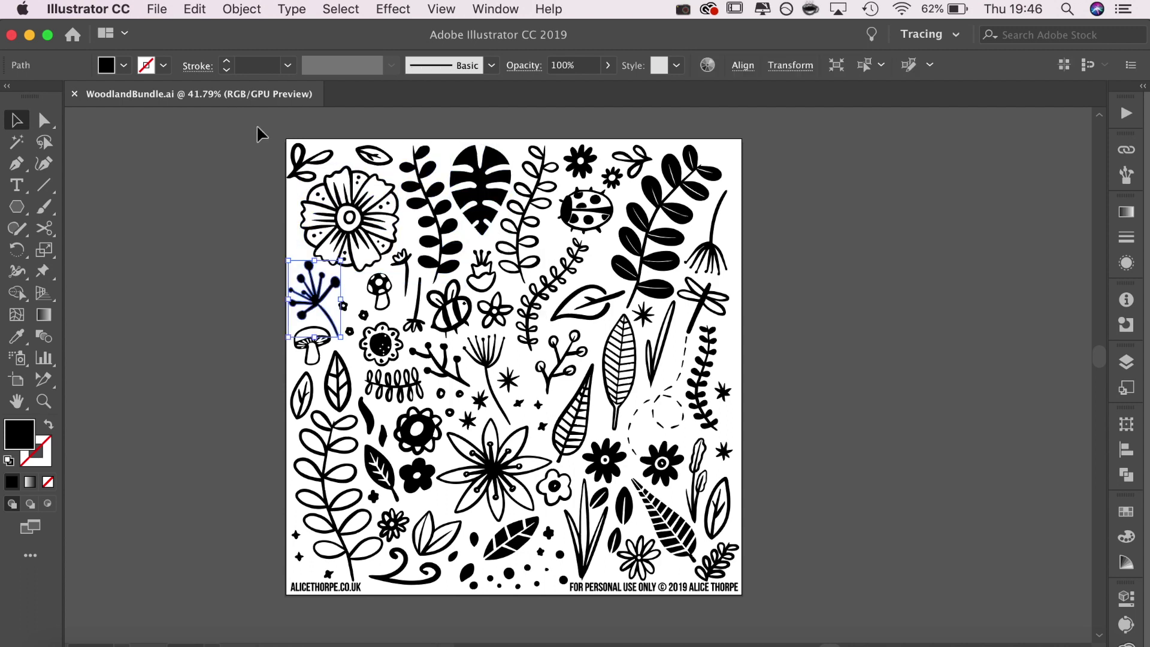
key(ctrl+a)
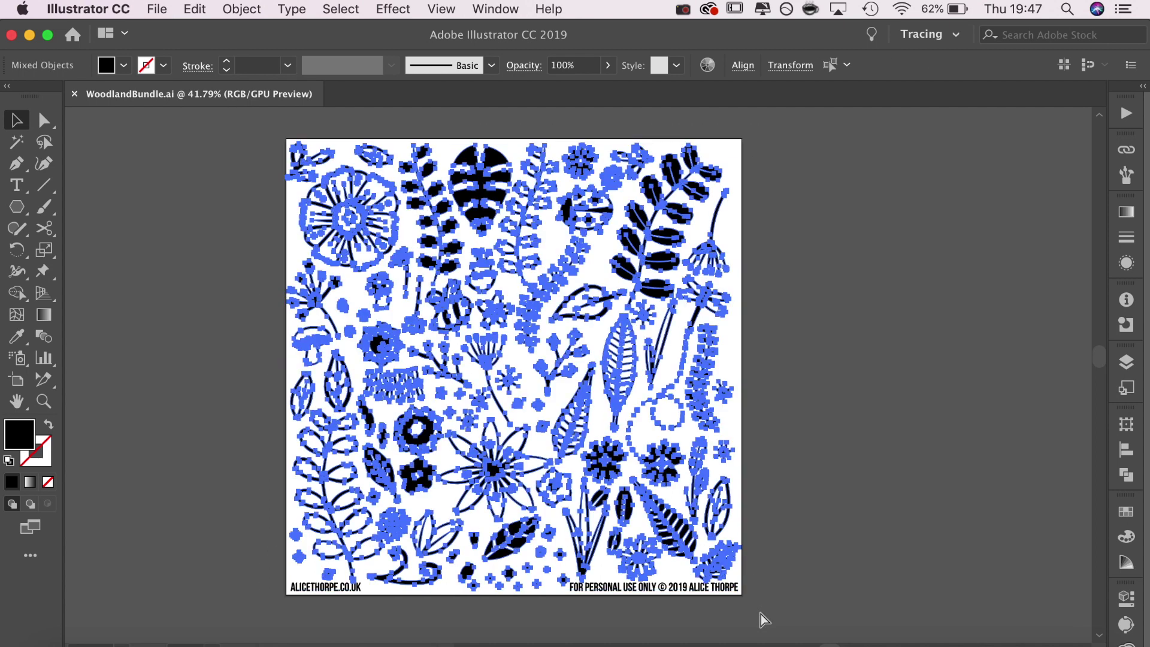
key(ctrl+h)
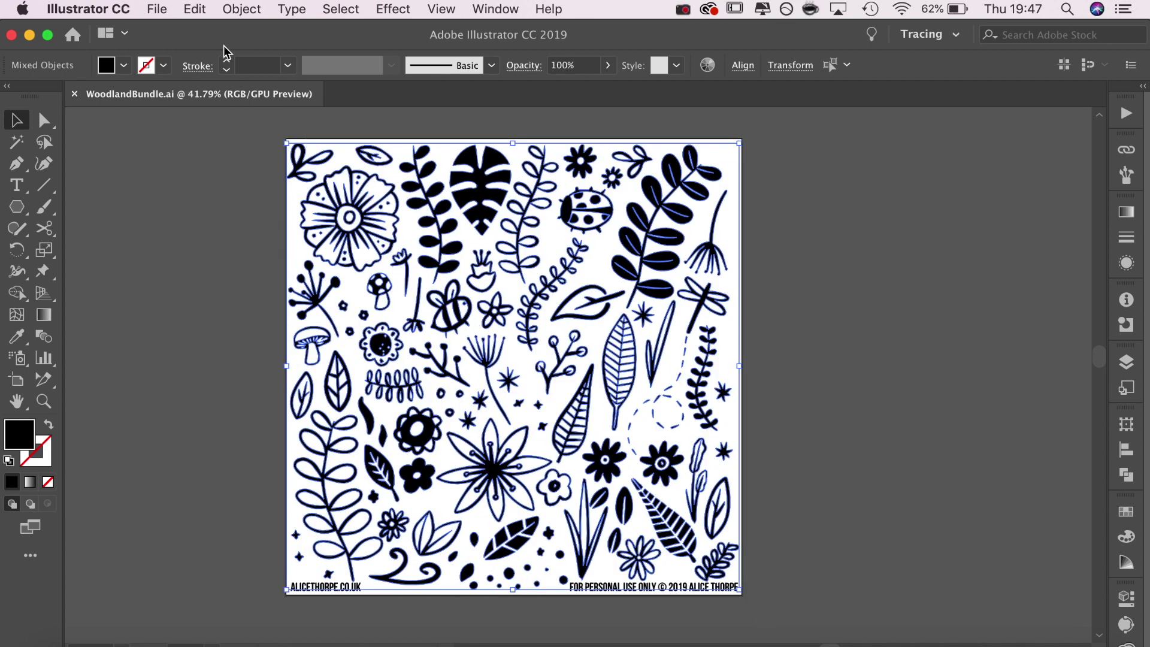
Create a new 3 × 3 inch document from File > New.
click(157, 11)
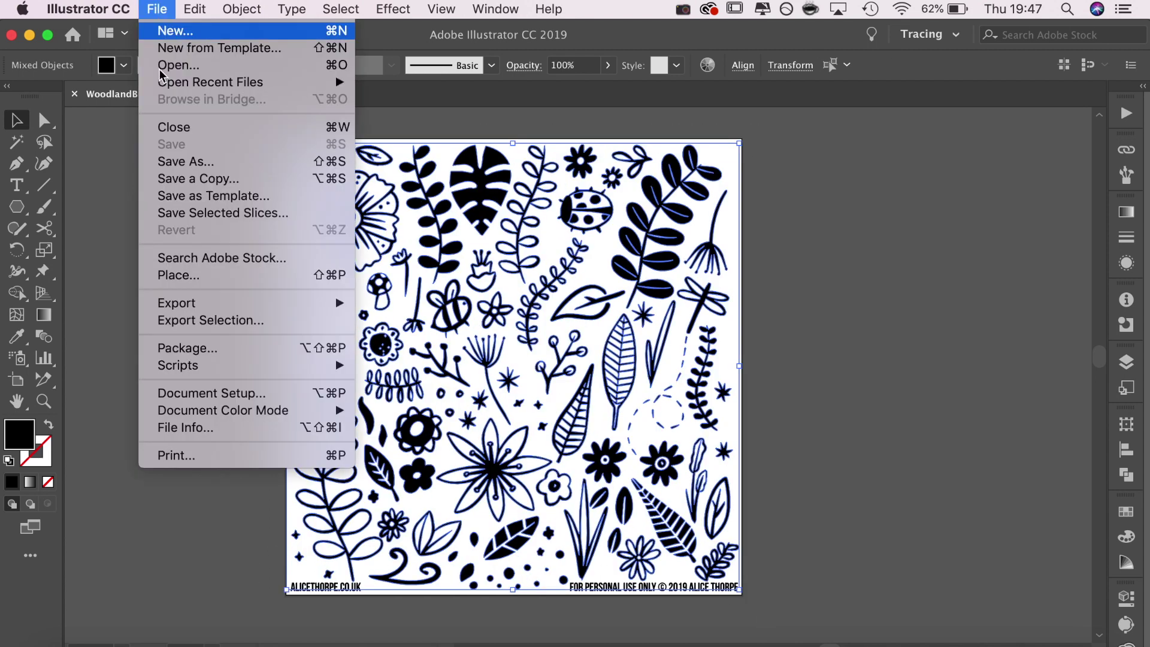
click(165, 33)
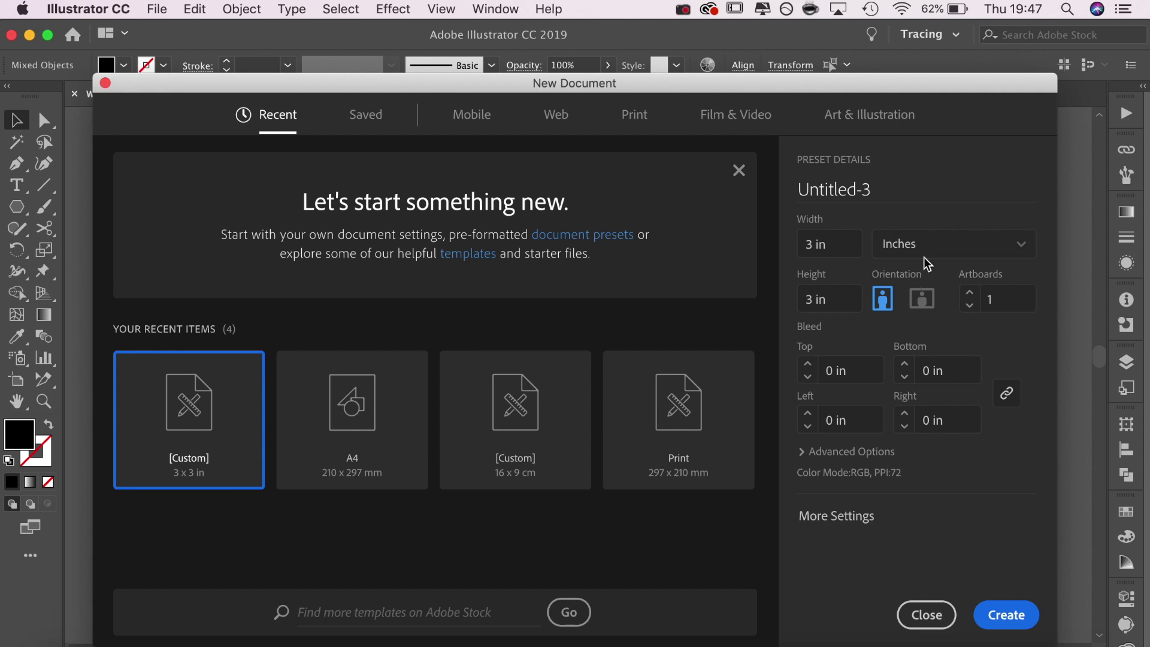
click(1004, 614)
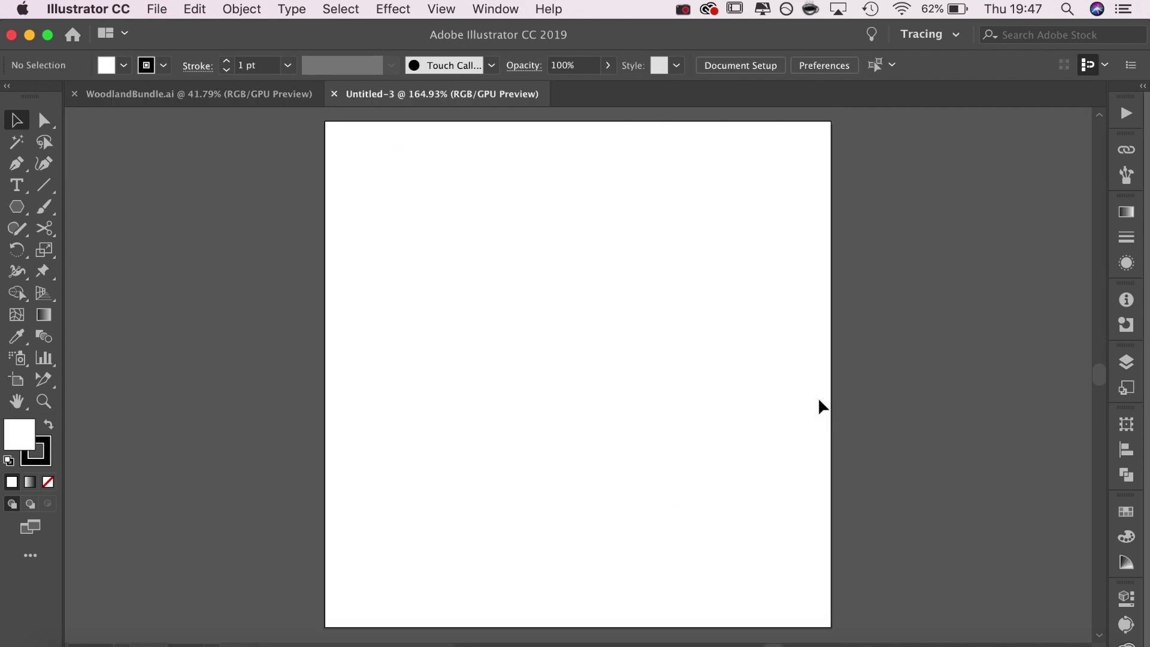
Paste the doodles, scale them down, and move them to the pasteboard right of the artboard.
key(ctrl+v)
scroll(722, 391, down, 5)
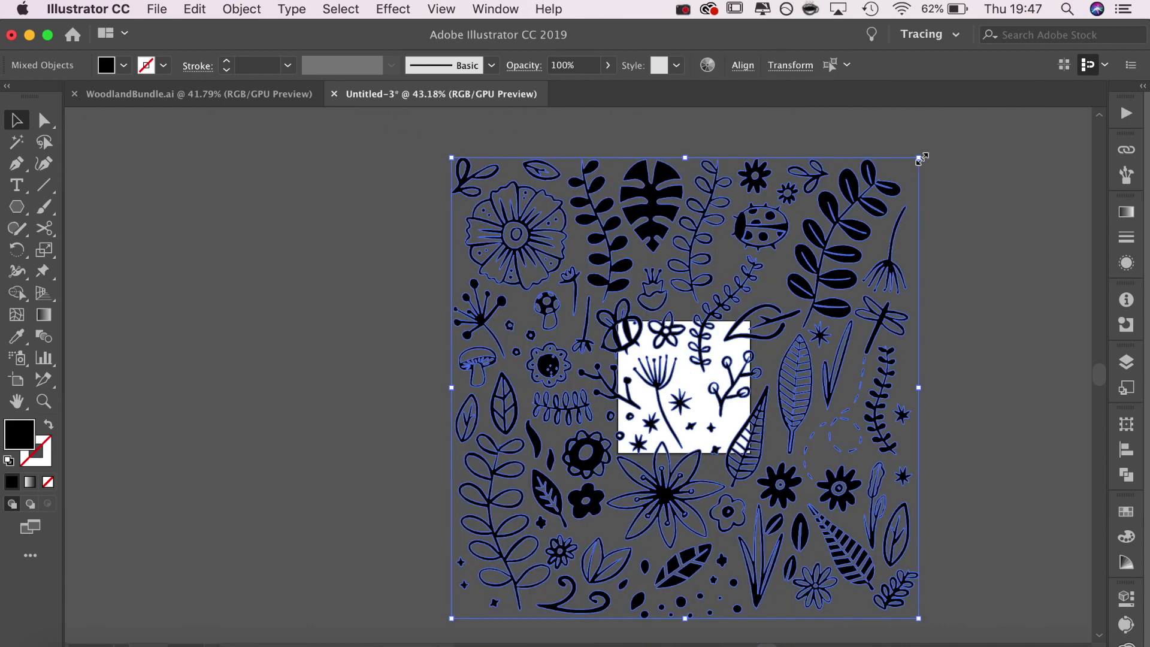
drag(919, 160, 797, 276)
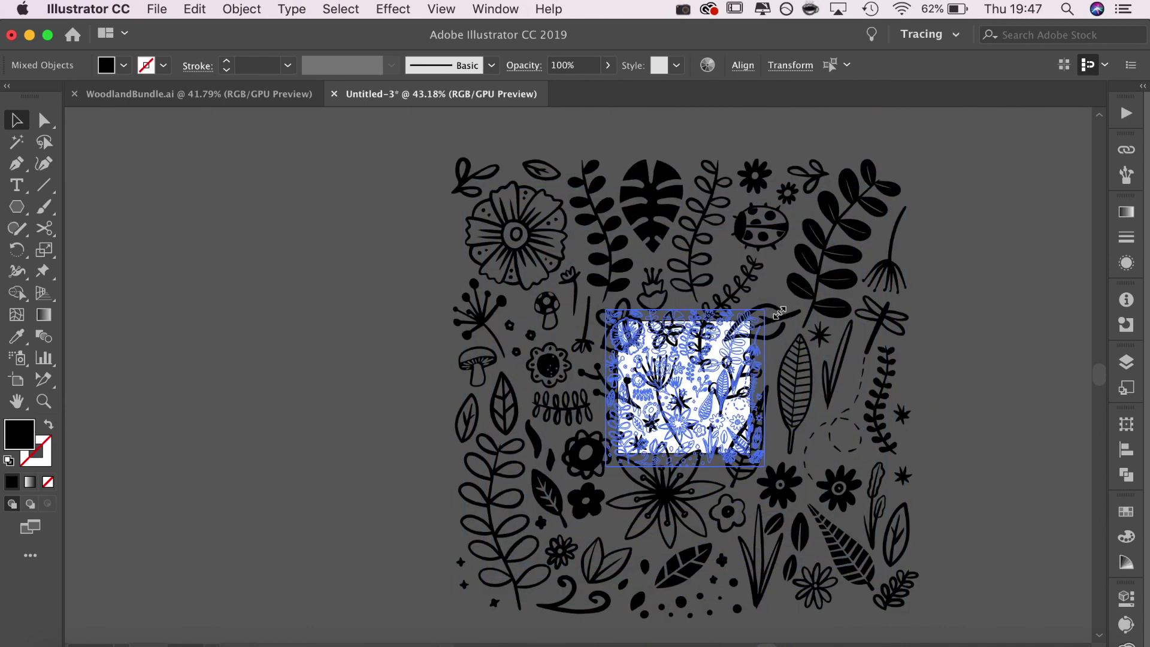
click(812, 291)
scroll(812, 291, up, 2)
scroll(812, 292, up, 1)
scroll(812, 291, down, 2)
scroll(811, 291, right, 3)
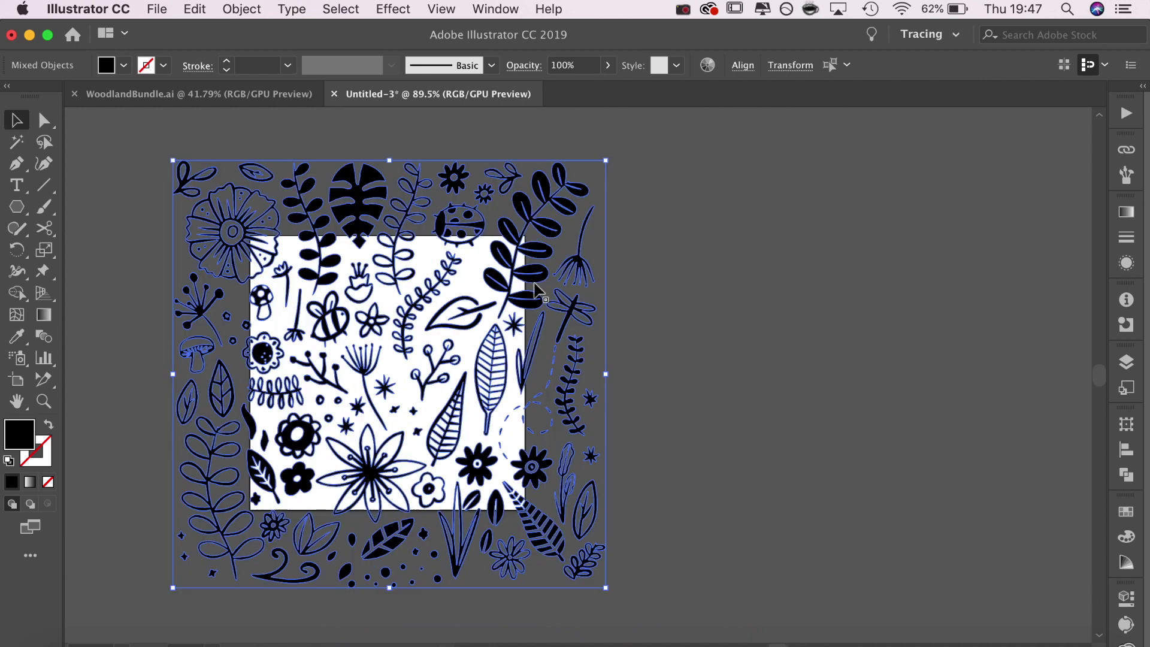
drag(605, 288, 955, 276)
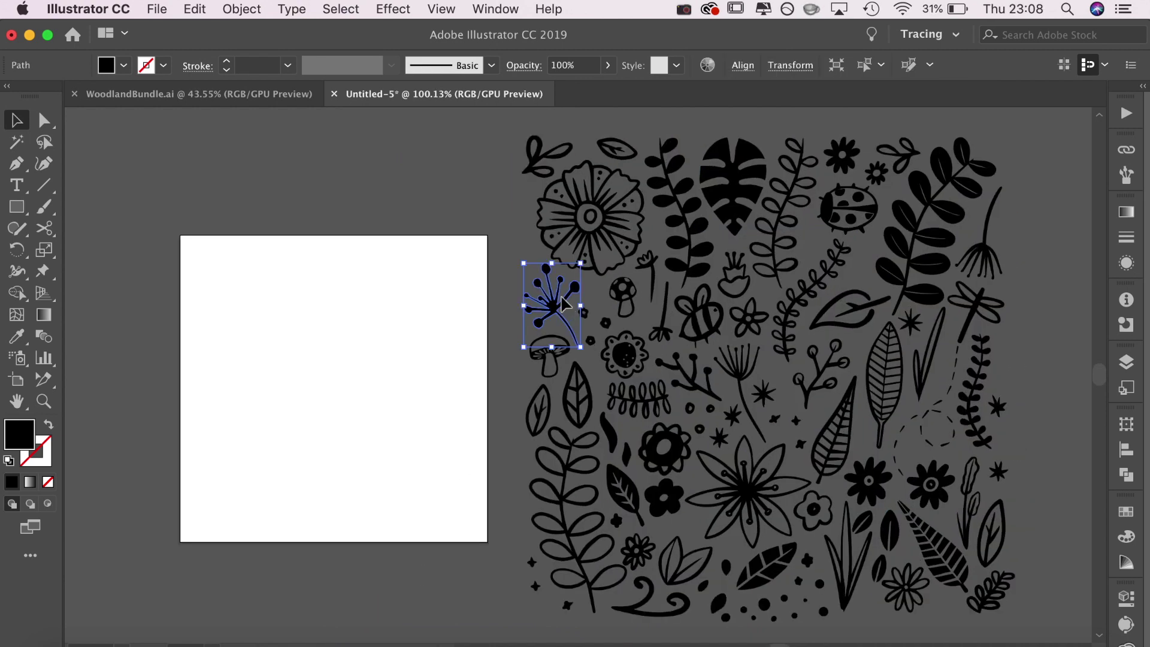
Place a dandelion at the top-left corner, a sprig down the left edge, and a berry sprig on top.
drag(560, 296, 446, 239)
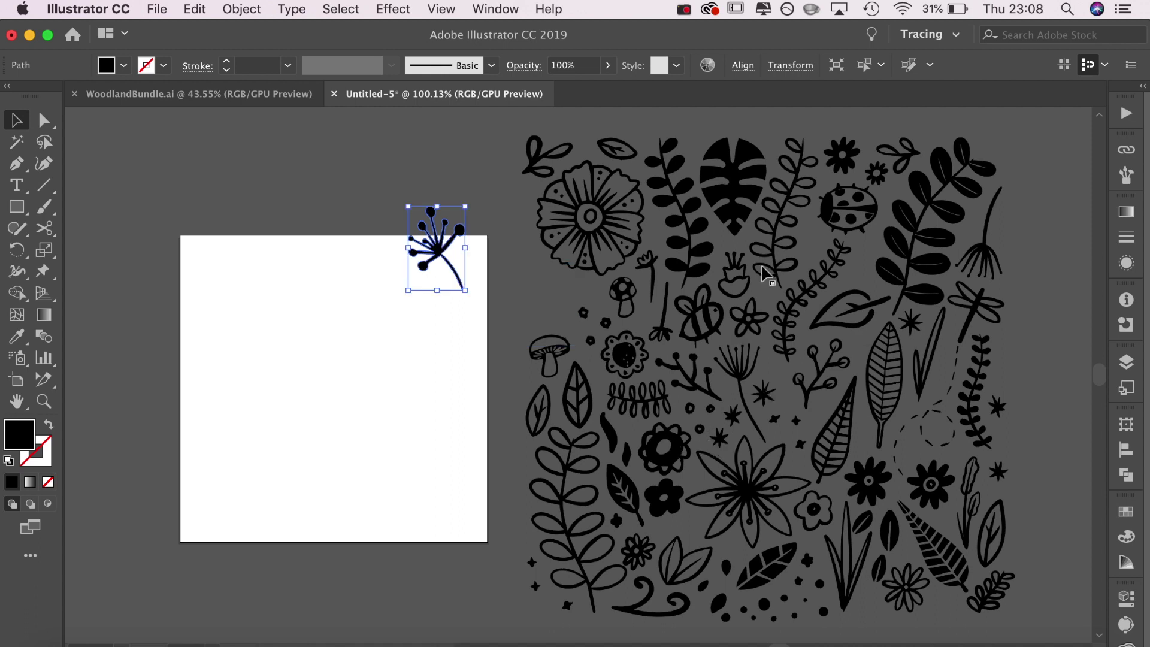
drag(680, 392, 184, 297)
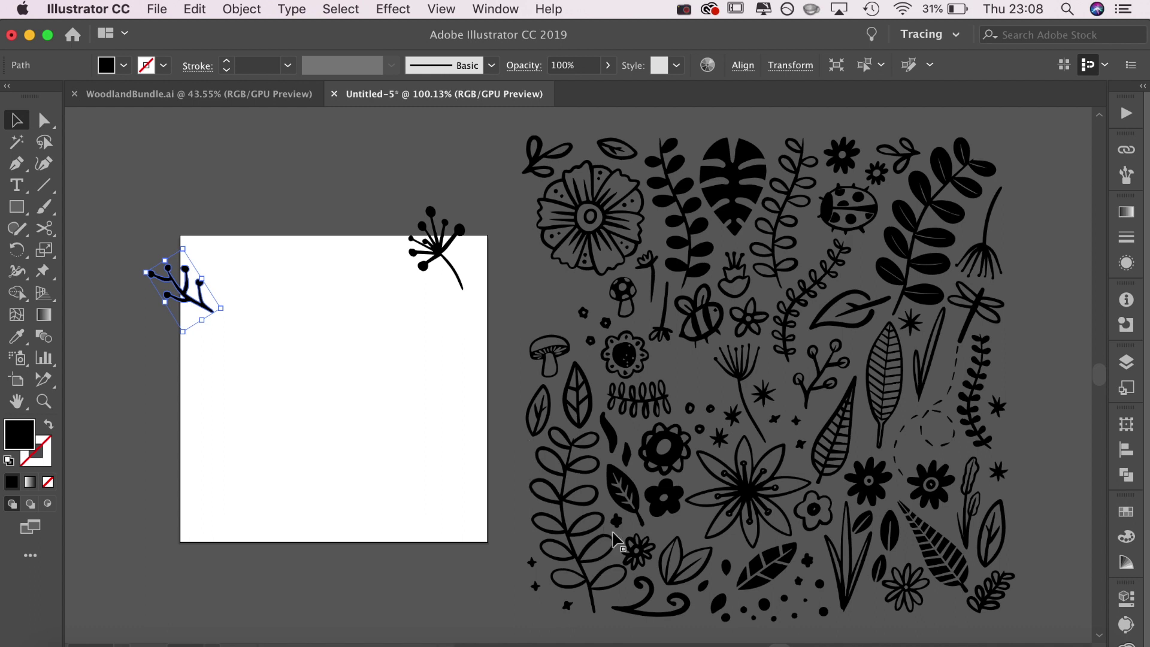
drag(440, 248, 192, 248)
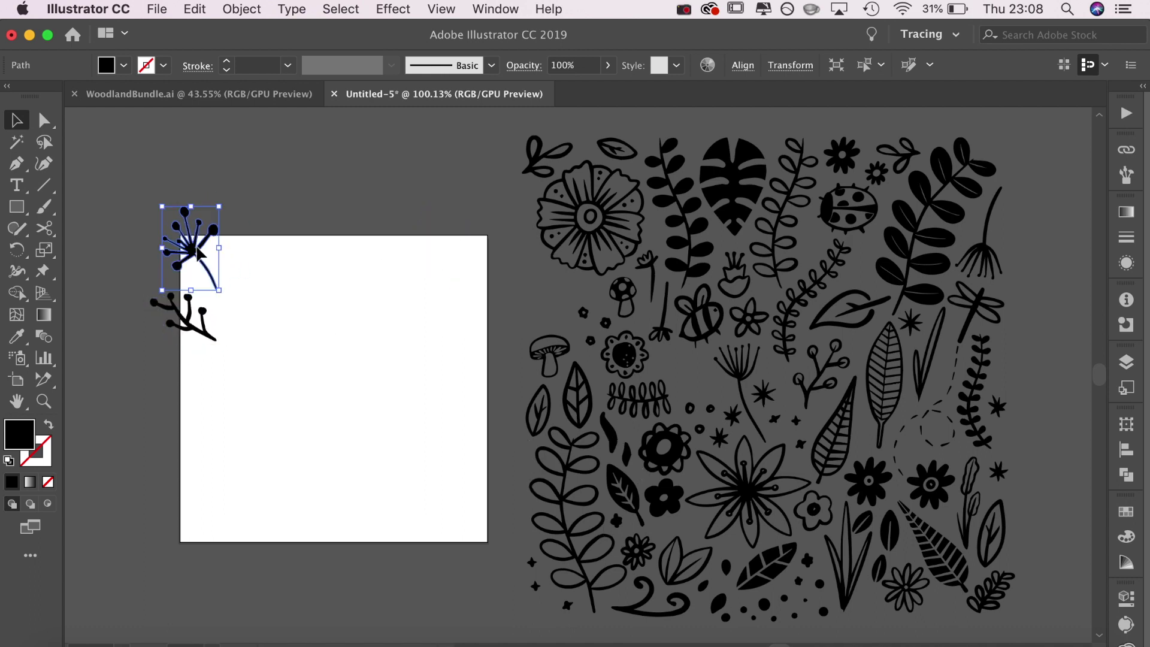
drag(189, 290, 189, 433)
mouse_move(823, 343)
mouse_down()
mouse_move(413, 239)
mouse_move(453, 260)
mouse_up()
scroll(196, 432, up, 2)
Rotate the lower-left sprig and add a steeply angled leaf on the left edge.
click(196, 429)
drag(237, 374, 220, 402)
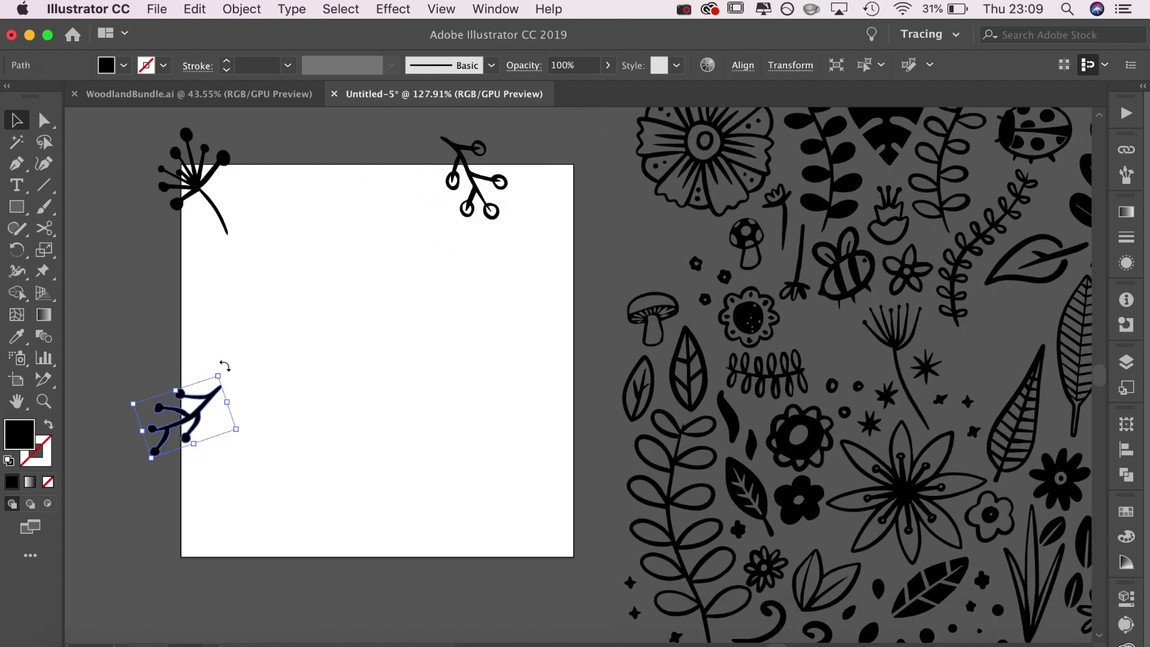
click(157, 359)
drag(137, 304, 194, 270)
mouse_move(207, 329)
mouse_down()
mouse_move(225, 298)
mouse_move(247, 294)
mouse_up()
click(291, 252)
click(231, 303)
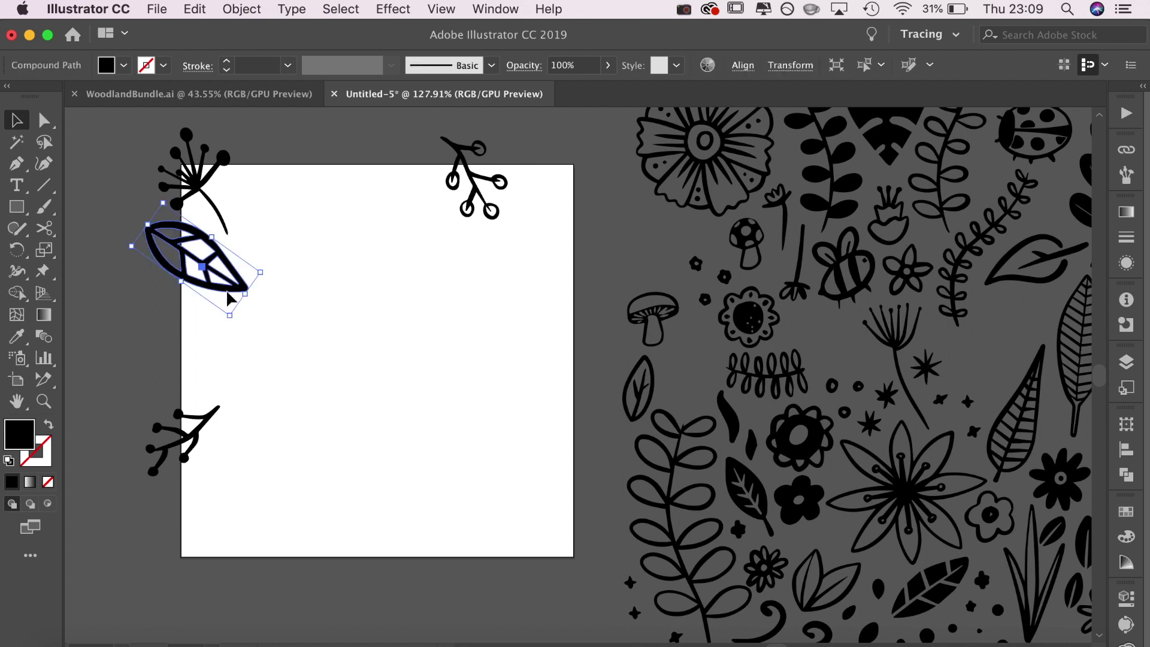
Add the feather leaf upright at the lower left and tilt the twig above it.
click(462, 333)
mouse_move(1025, 415)
mouse_down()
mouse_move(210, 487)
mouse_move(193, 498)
mouse_up()
right_click(189, 504)
click(184, 516)
click(270, 477)
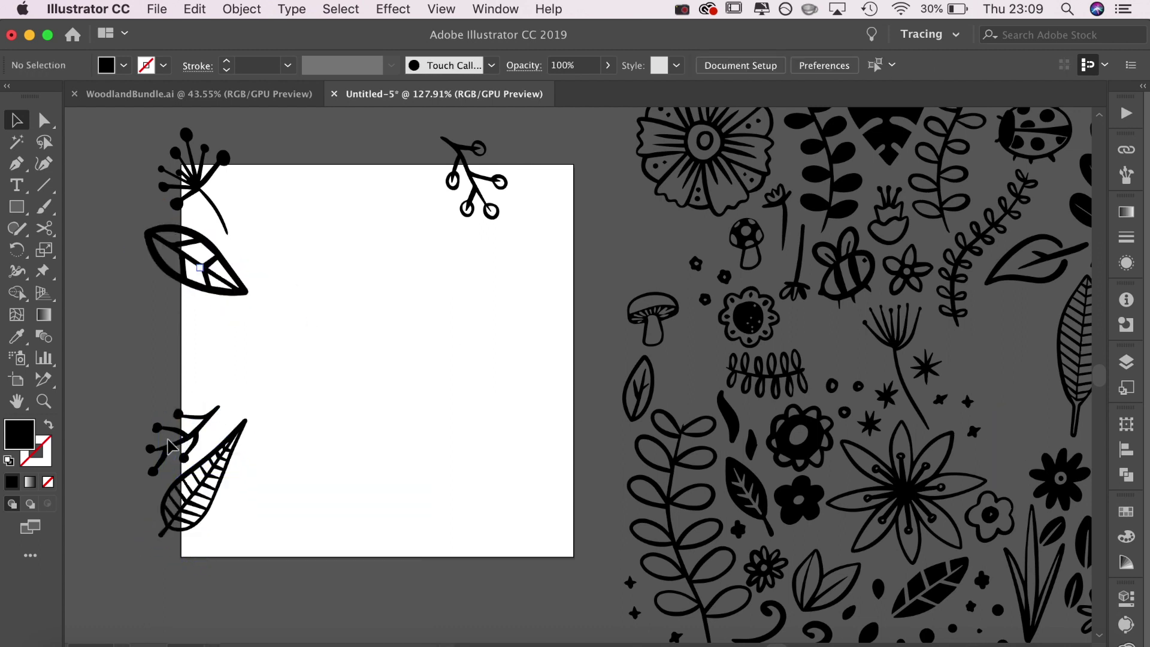
click(180, 431)
mouse_move(180, 431)
mouse_down()
mouse_move(186, 441)
mouse_move(198, 423)
mouse_up()
click(494, 402)
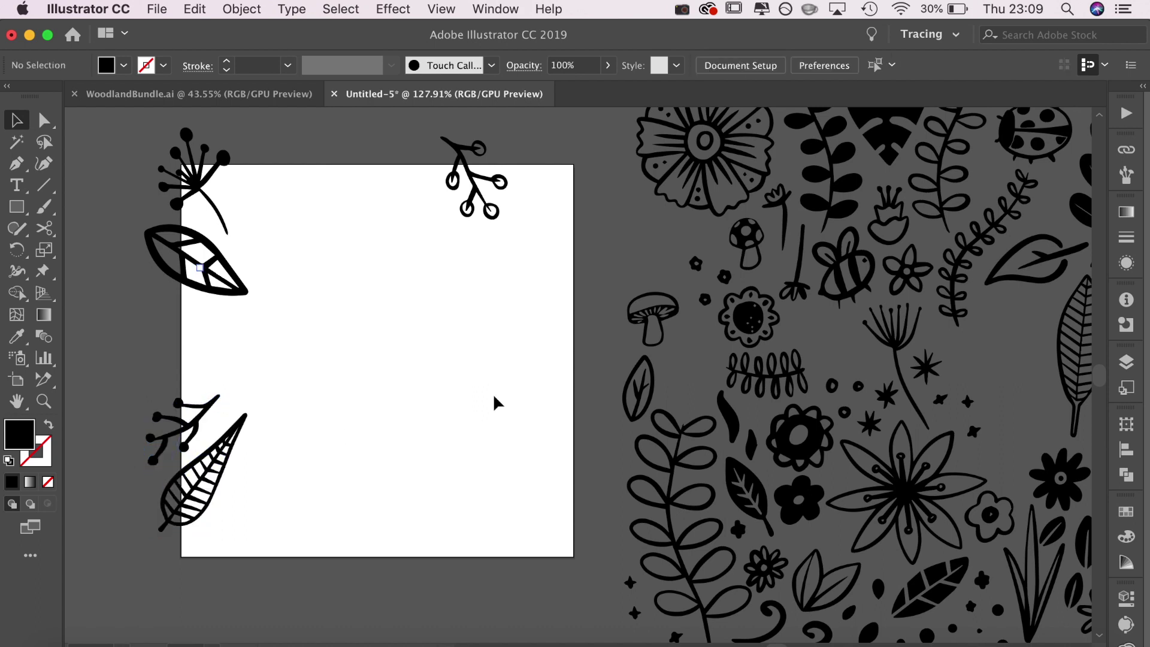
scroll(575, 487, down, 2)
Discard a misplaced hatched leaf and set a diagonal straight leaf on the top-left edge.
mouse_move(257, 521)
mouse_down()
mouse_move(411, 303)
mouse_move(353, 335)
mouse_move(437, 339)
mouse_up()
mouse_move(406, 269)
mouse_down()
mouse_move(321, 275)
mouse_move(254, 390)
mouse_up()
key(Delete)
drag(979, 391, 427, 262)
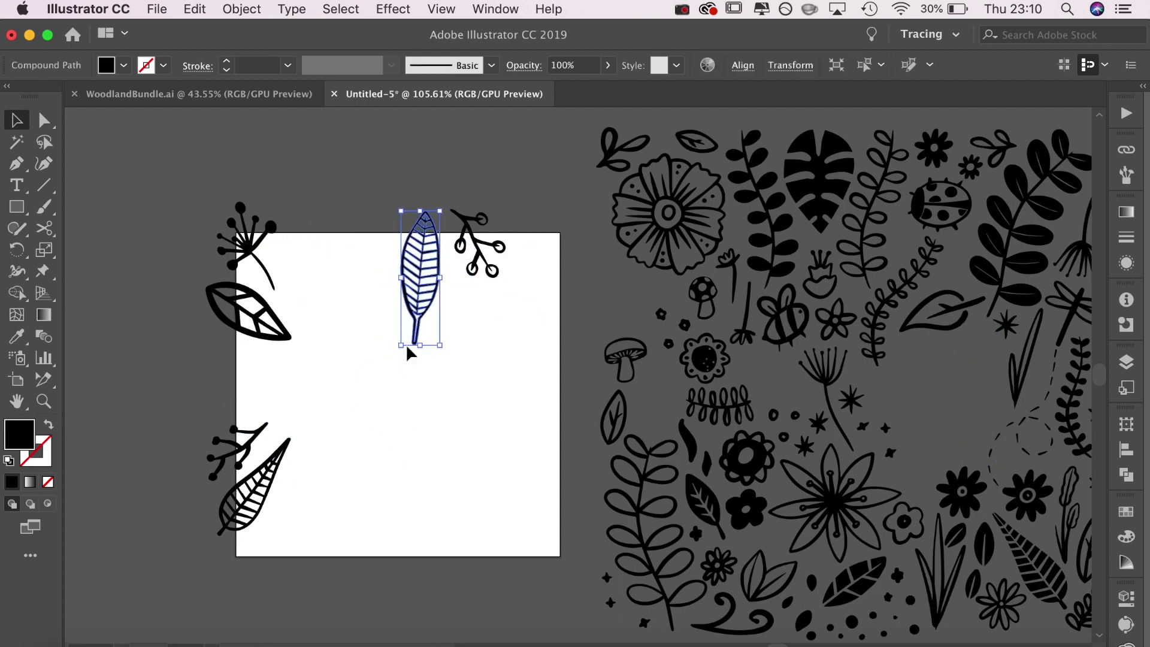
drag(395, 349, 378, 329)
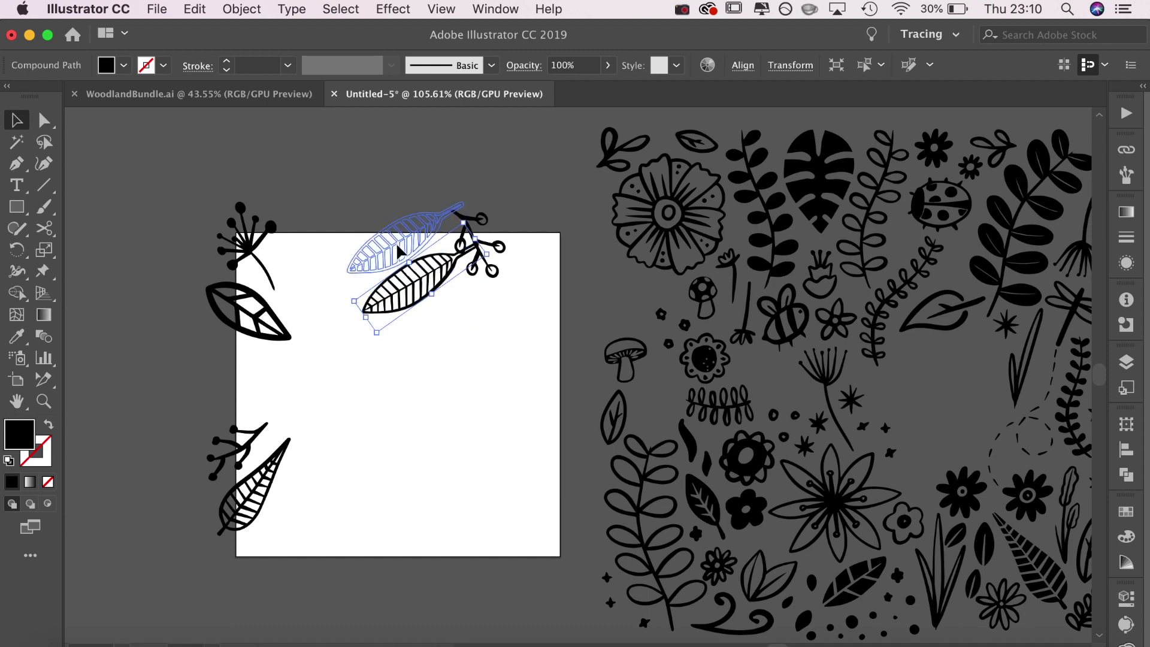
drag(409, 290, 331, 242)
click(462, 298)
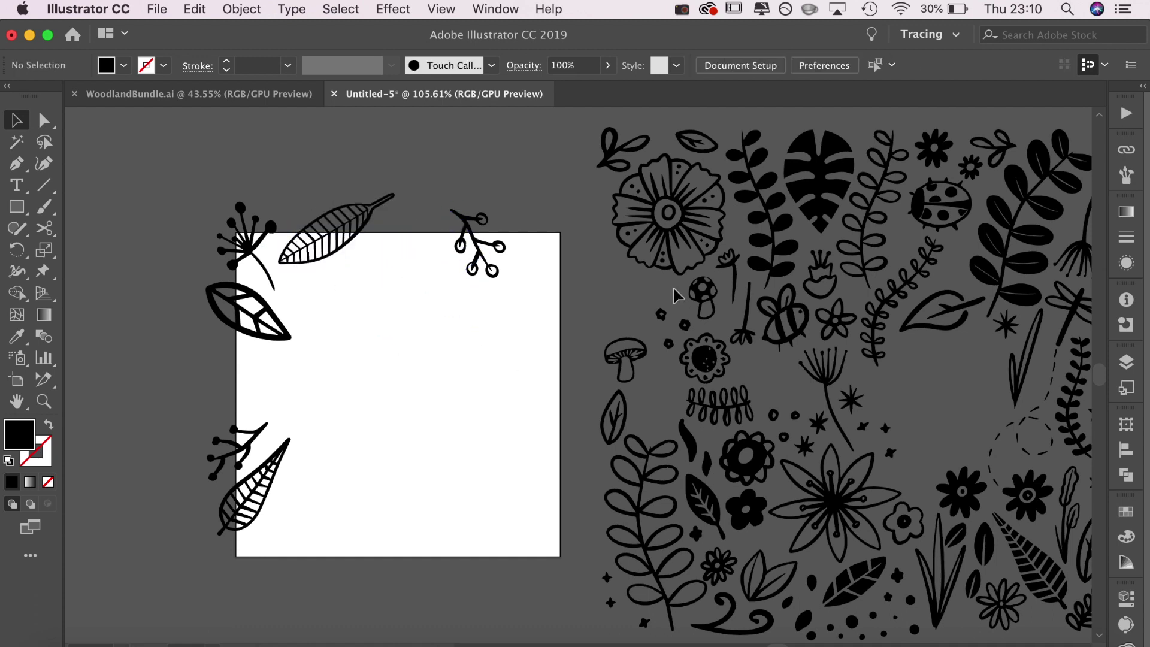
Add a black leaf along the top edge and rotate a leaf slightly.
mouse_move(845, 588)
mouse_down()
mouse_move(407, 244)
mouse_move(416, 232)
mouse_up()
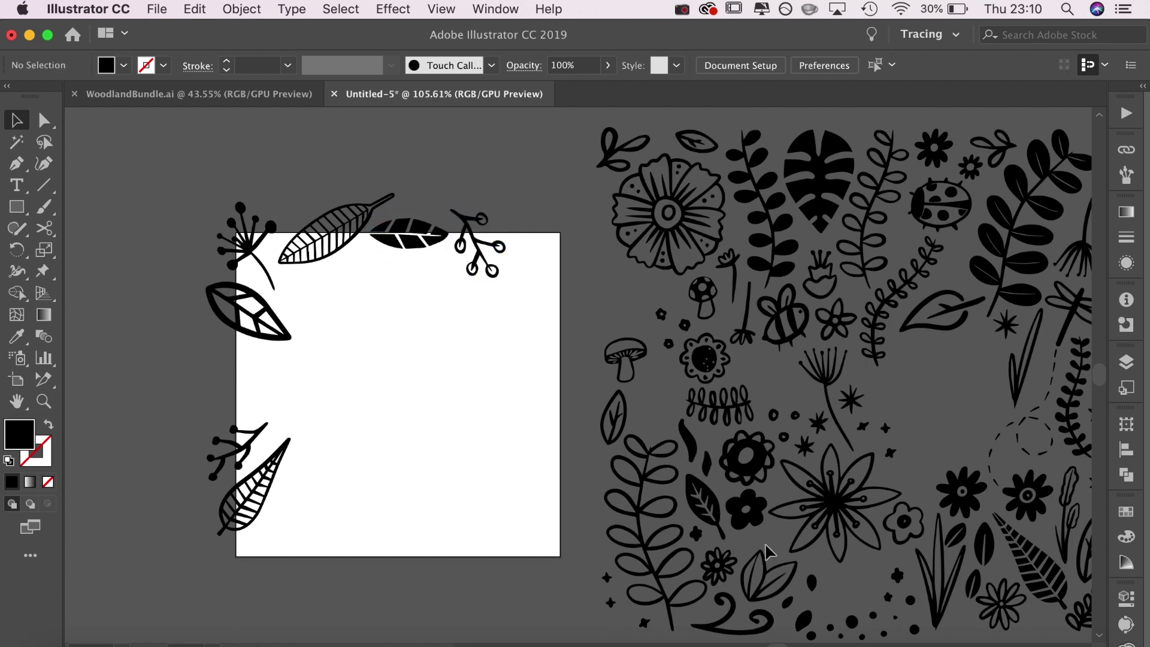
shift+click(465, 255)
click(503, 433)
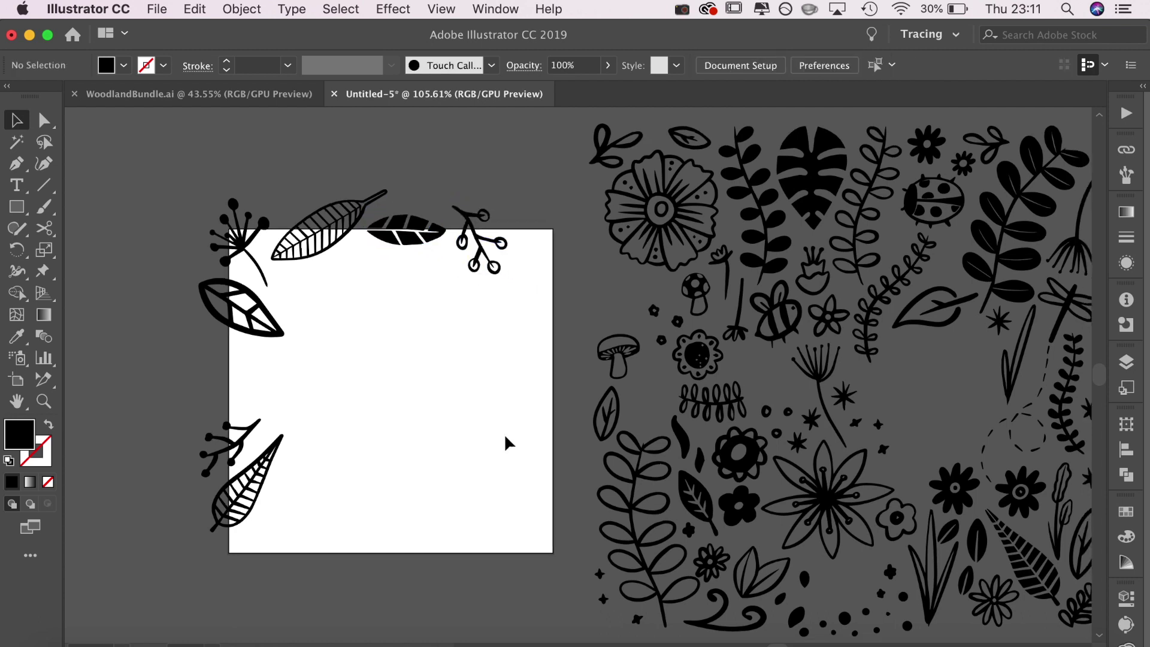
drag(199, 356, 201, 356)
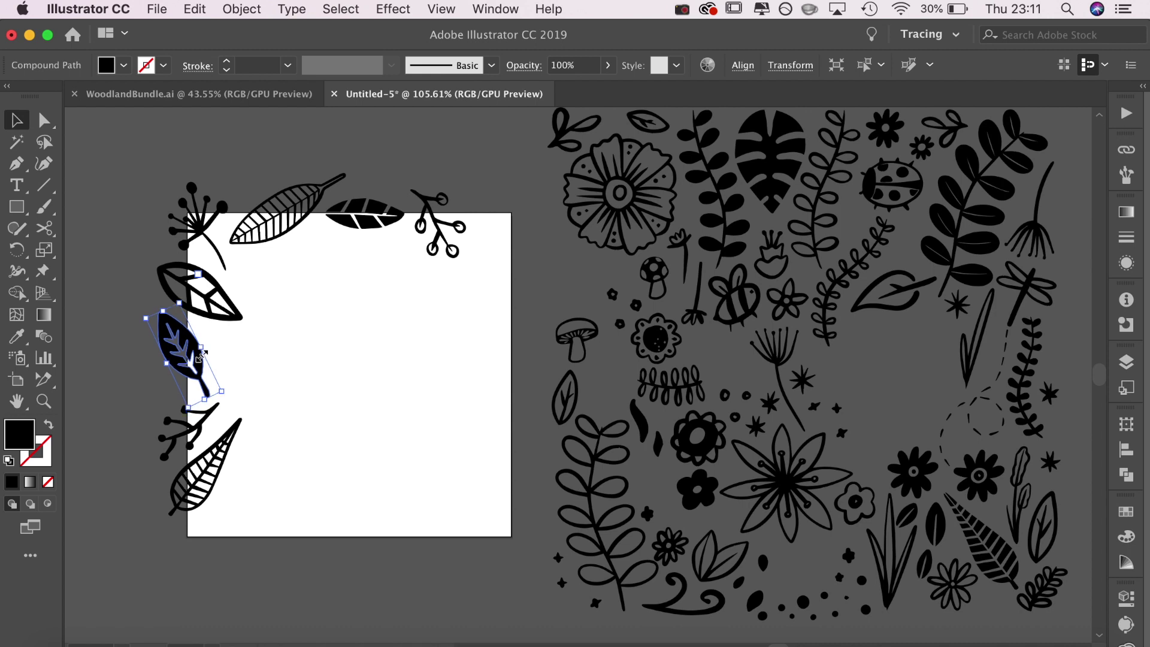
click(358, 371)
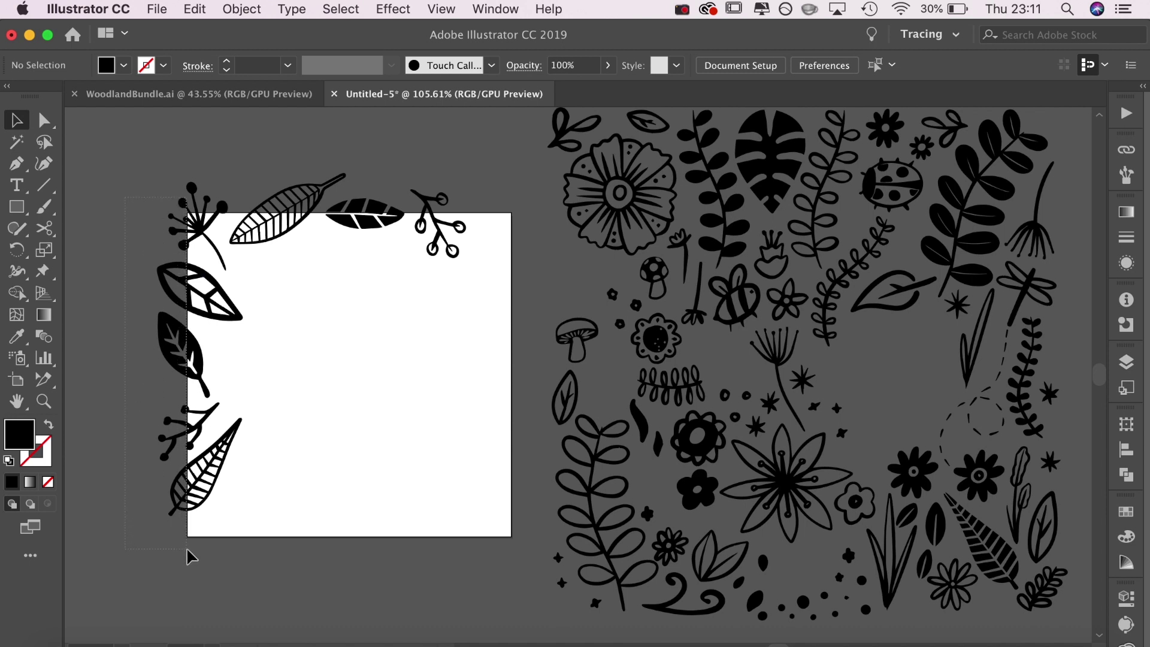
Copy the left leaf column and Paste in Back in place, undoing an accidental move.
drag(186, 547, 185, 547)
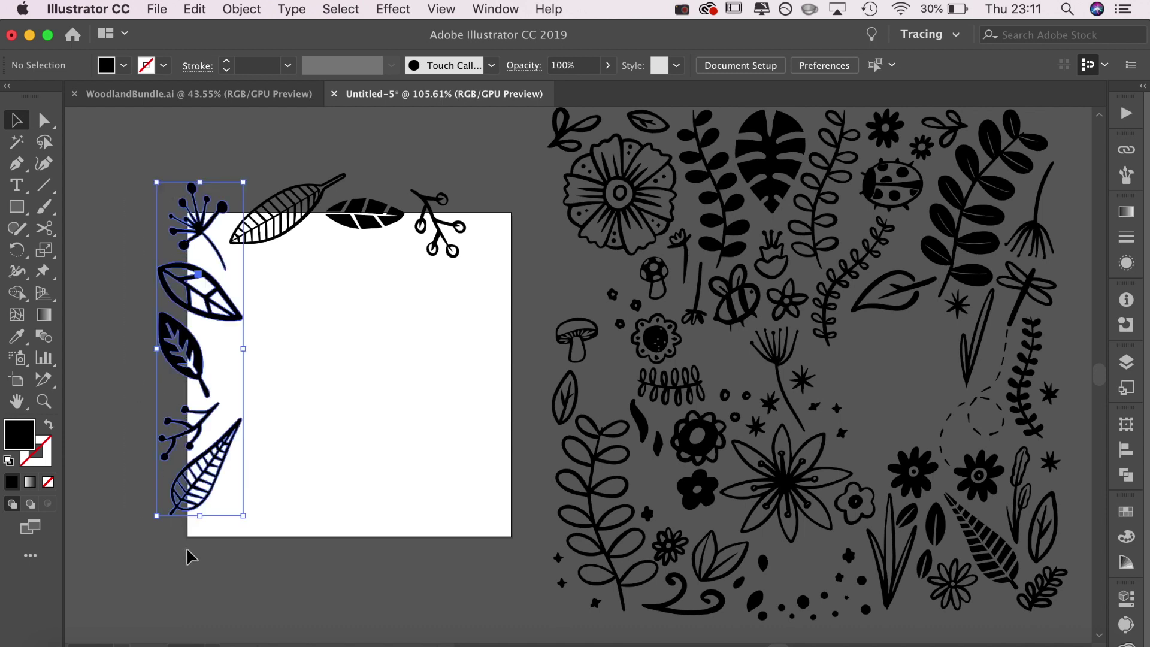
click(192, 11)
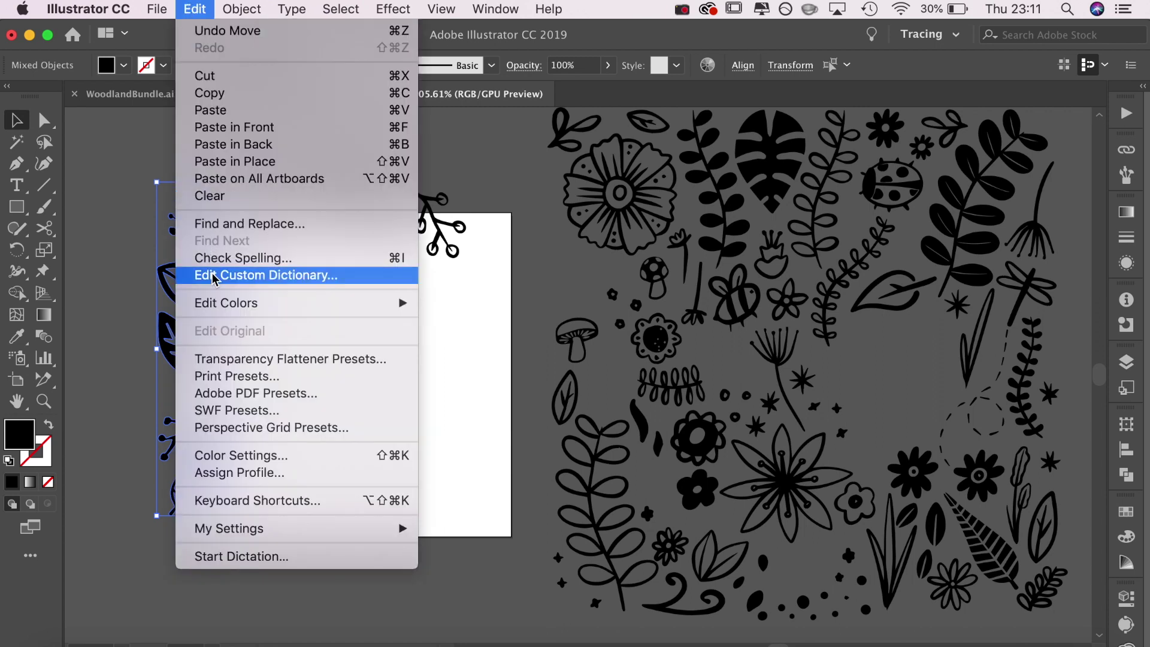
click(232, 94)
click(195, 10)
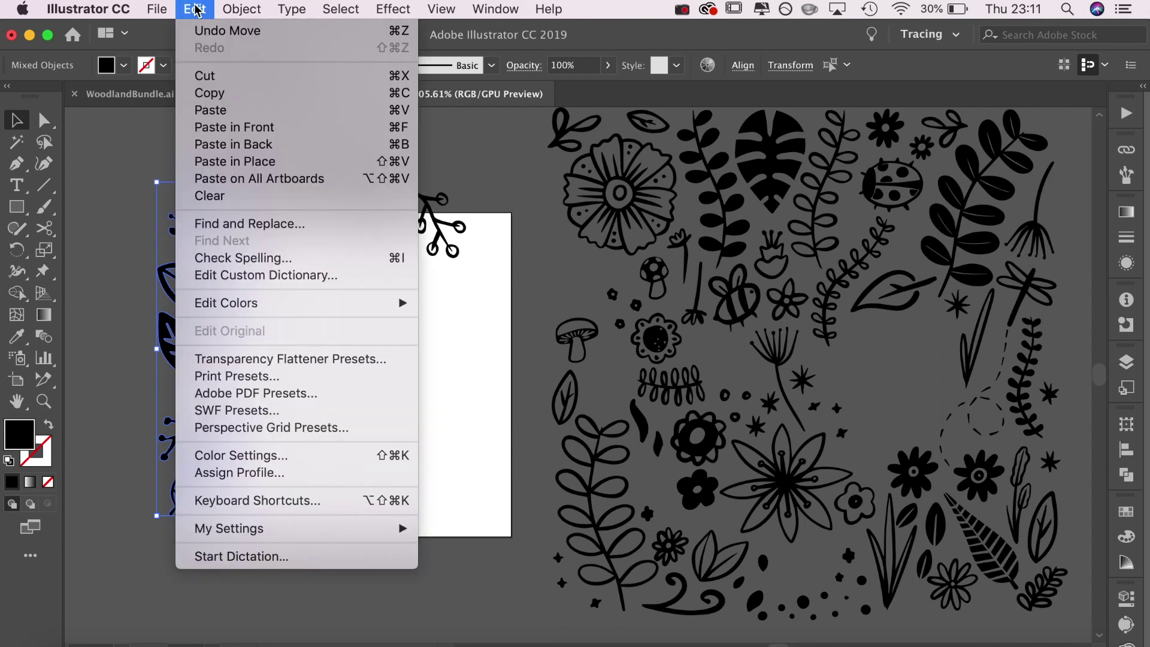
click(239, 151)
drag(196, 281, 141, 359)
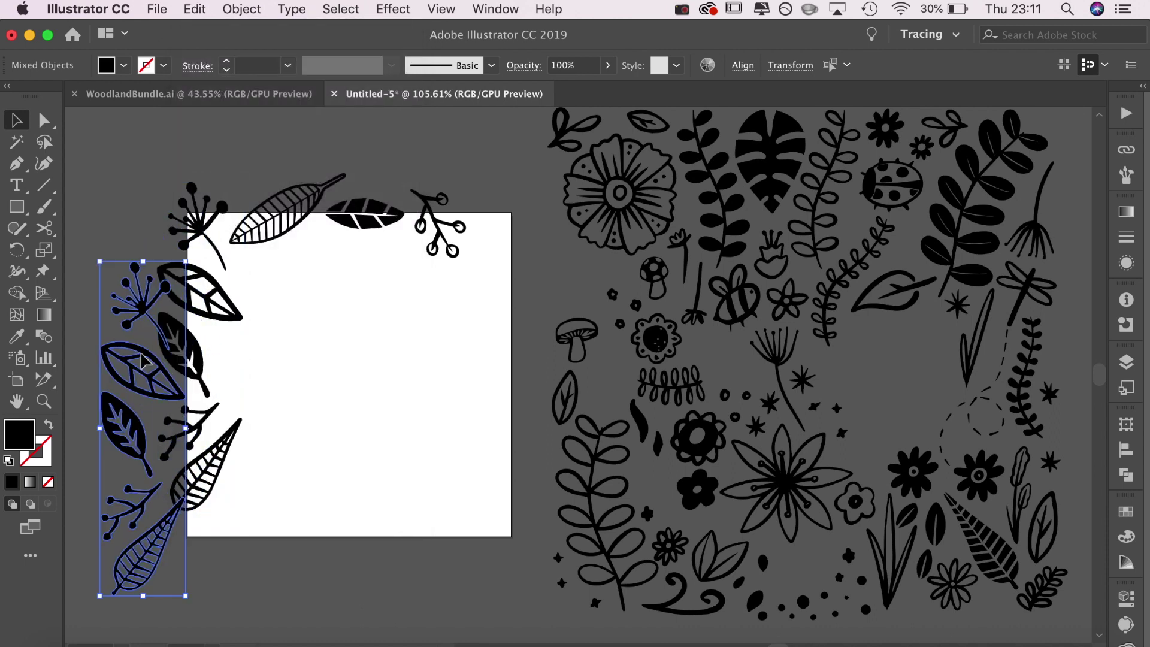
key(ctrl+z)
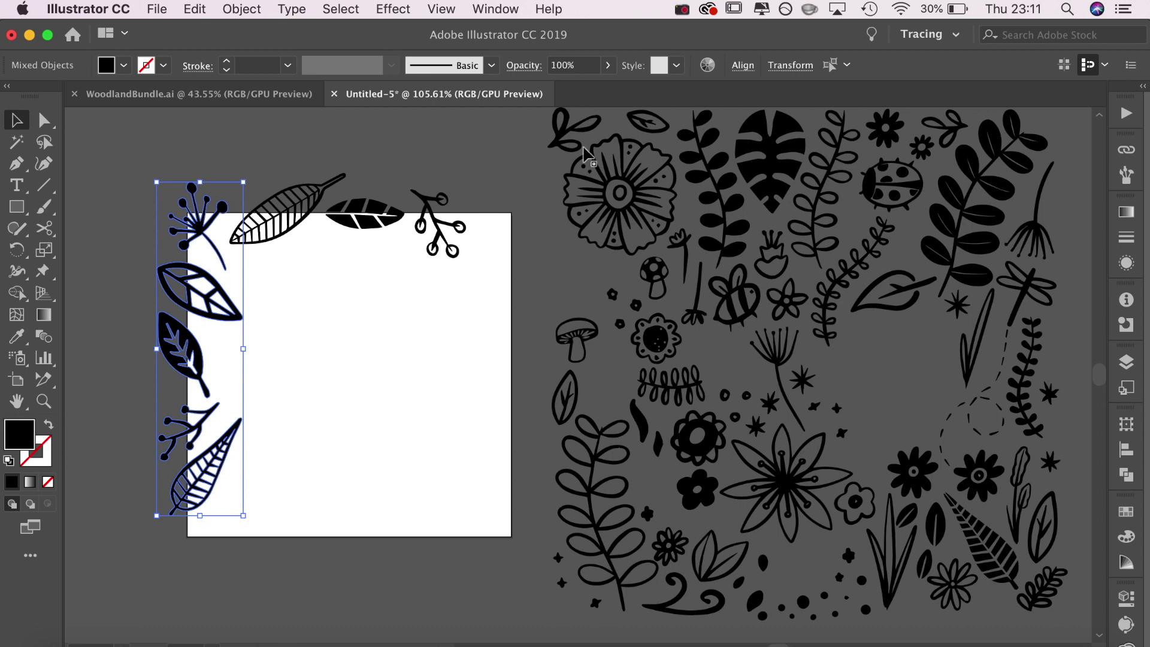
click(783, 72)
text(0.118 in+3)
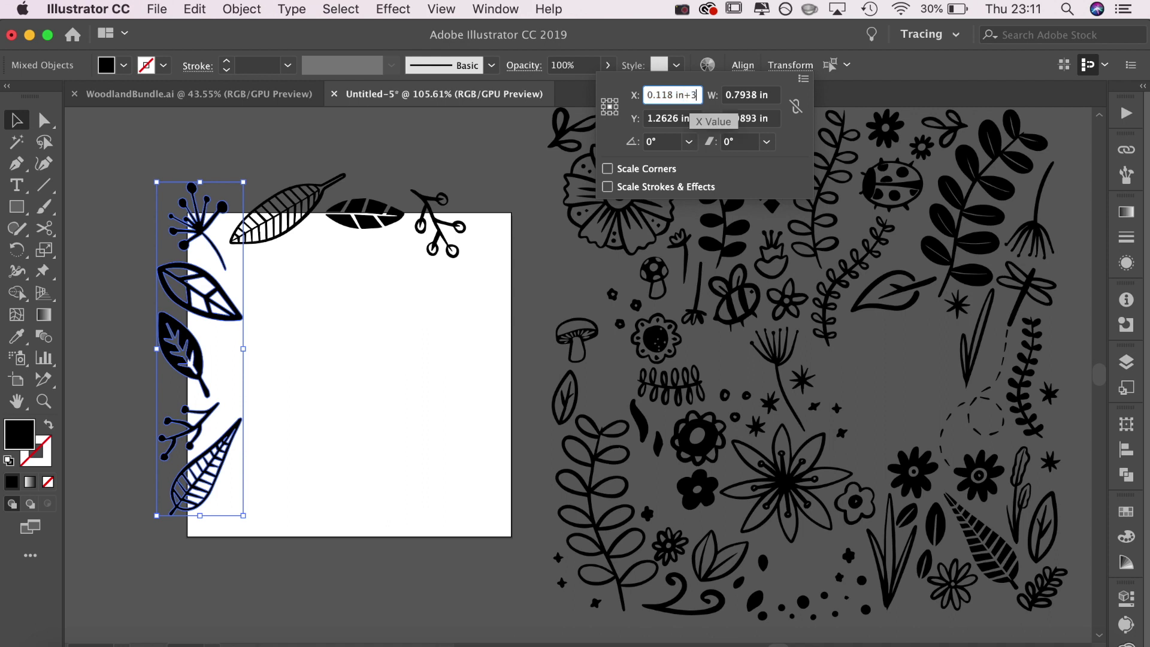
Shift the duplicate column 3 inches right and rotate the top berry branch upright.
key(Return)
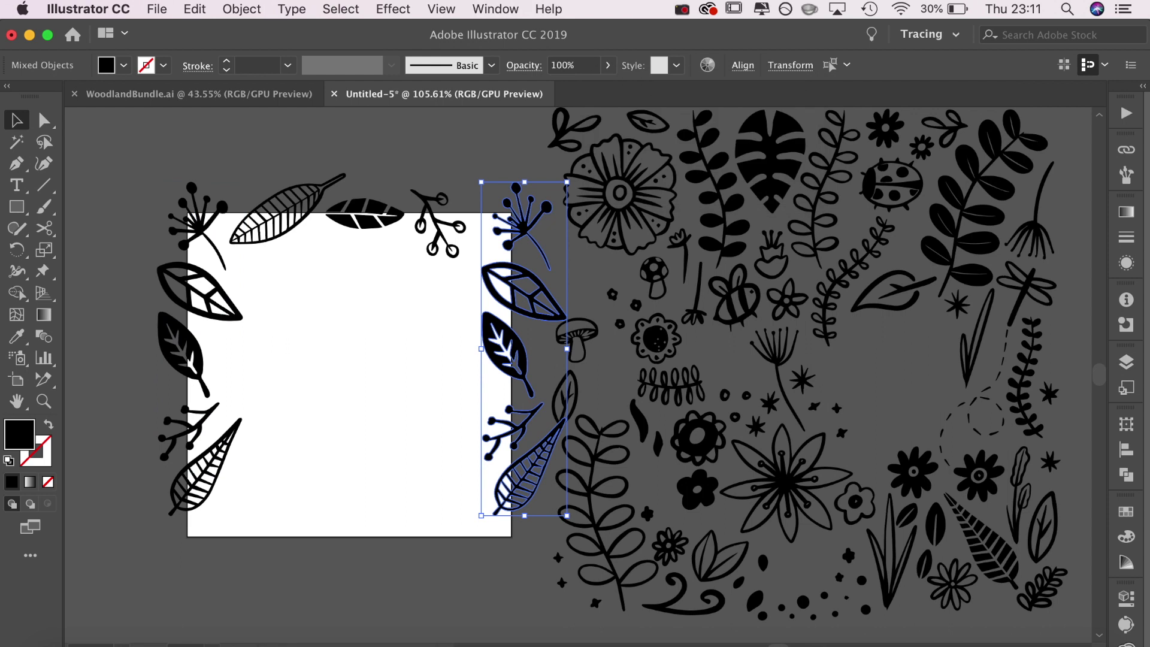
click(517, 572)
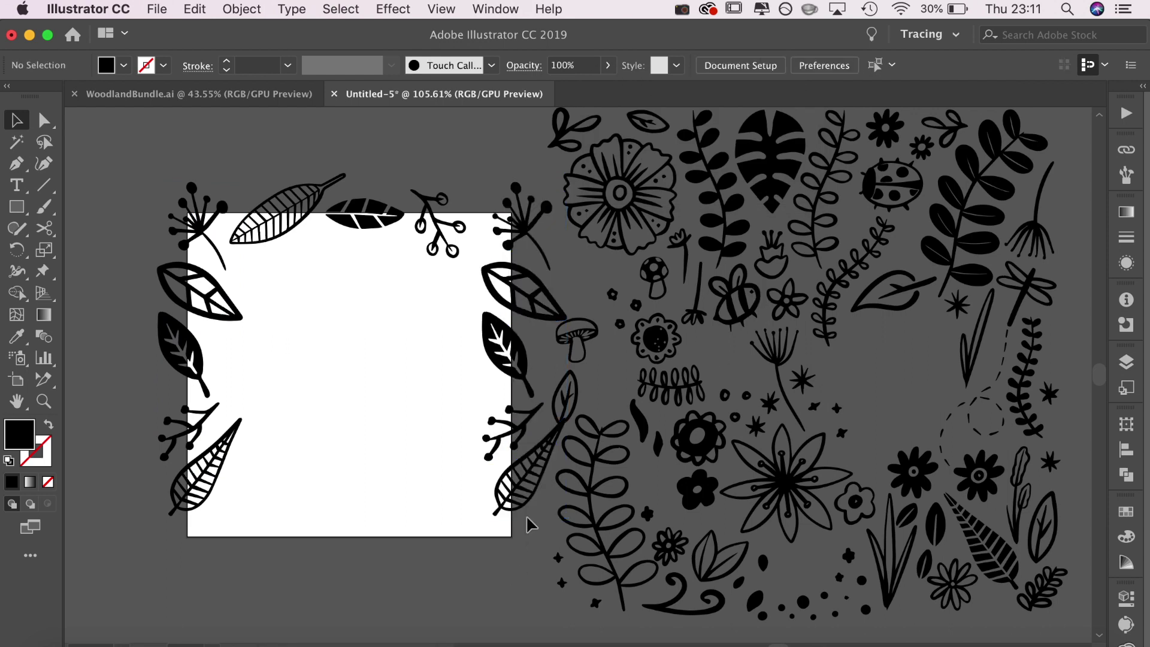
click(457, 227)
drag(454, 272, 475, 266)
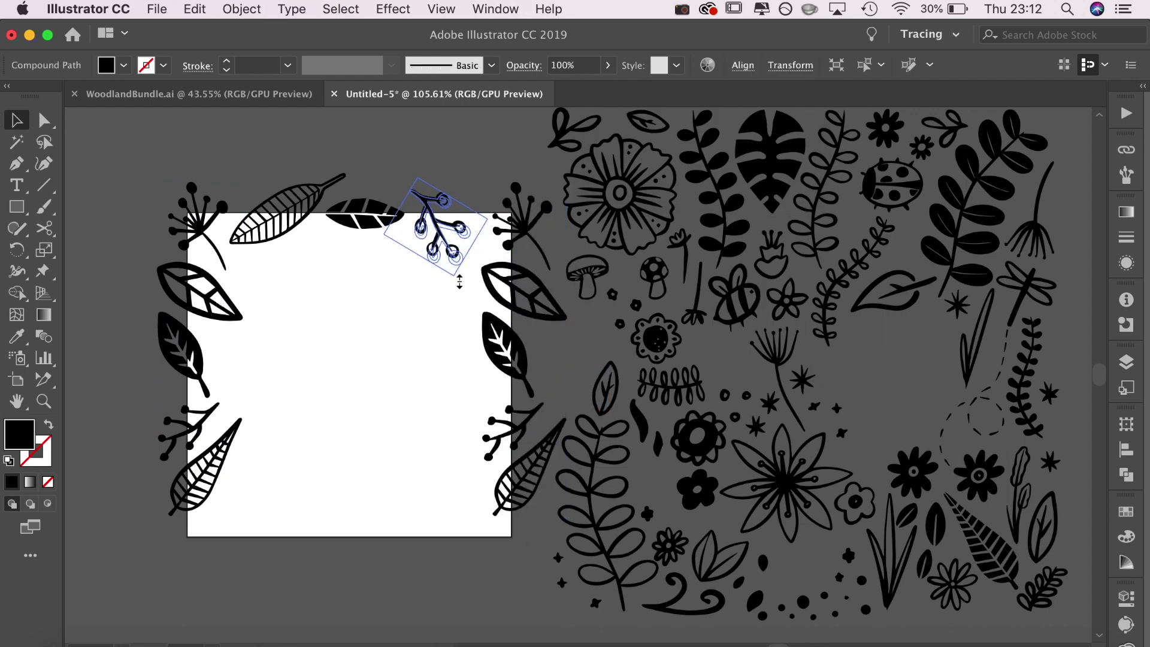
click(153, 165)
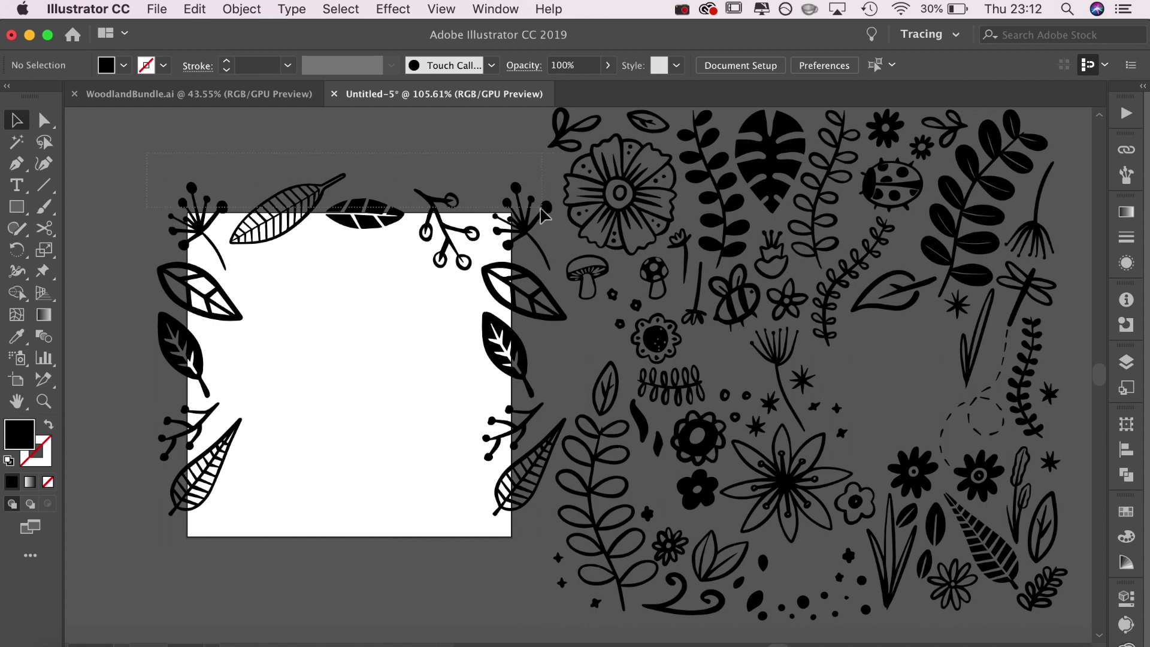
Copy the top border row 3 inches lower using Transform Y +3.
drag(541, 219, 539, 219)
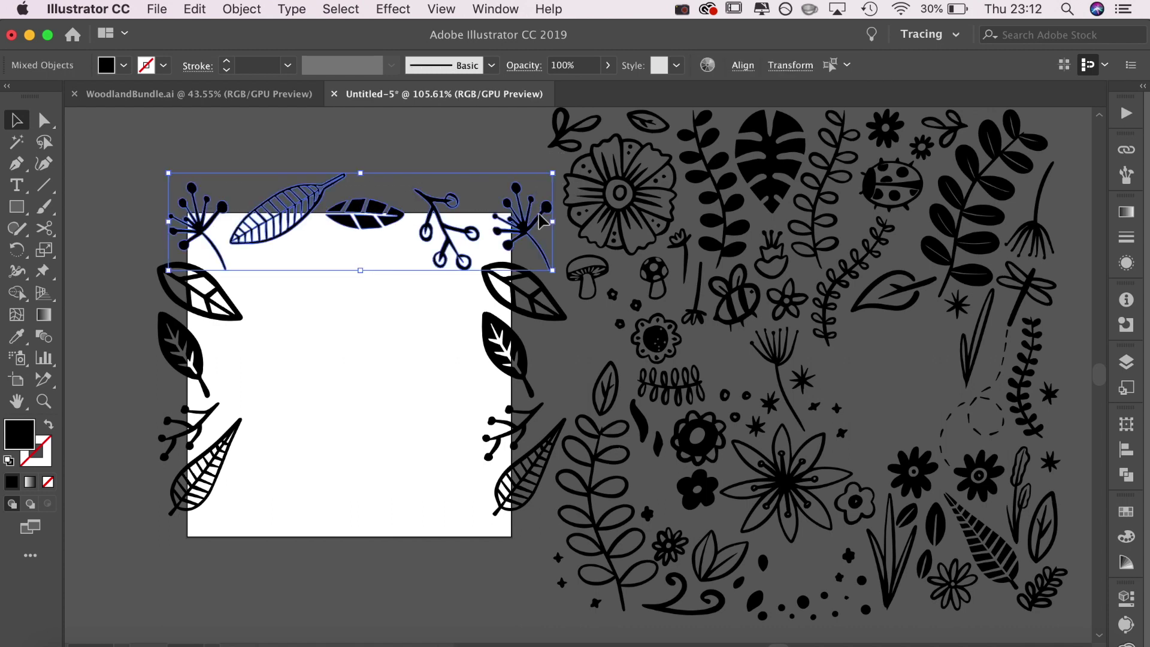
scroll(395, 387, up, 5)
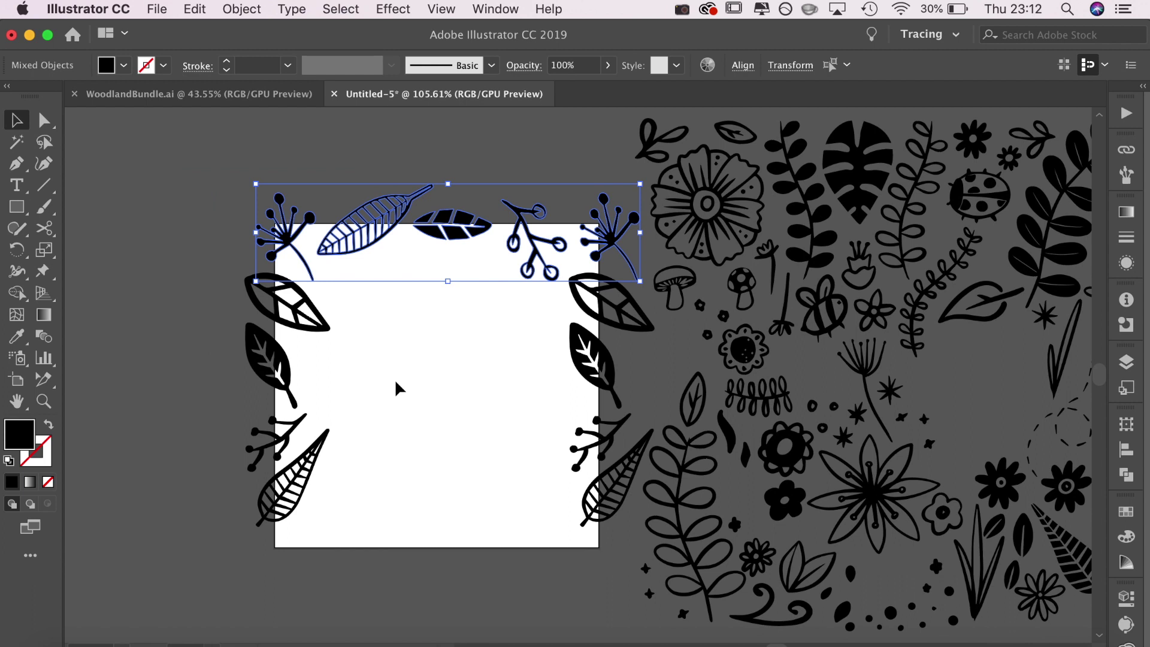
scroll(396, 382, up, 2)
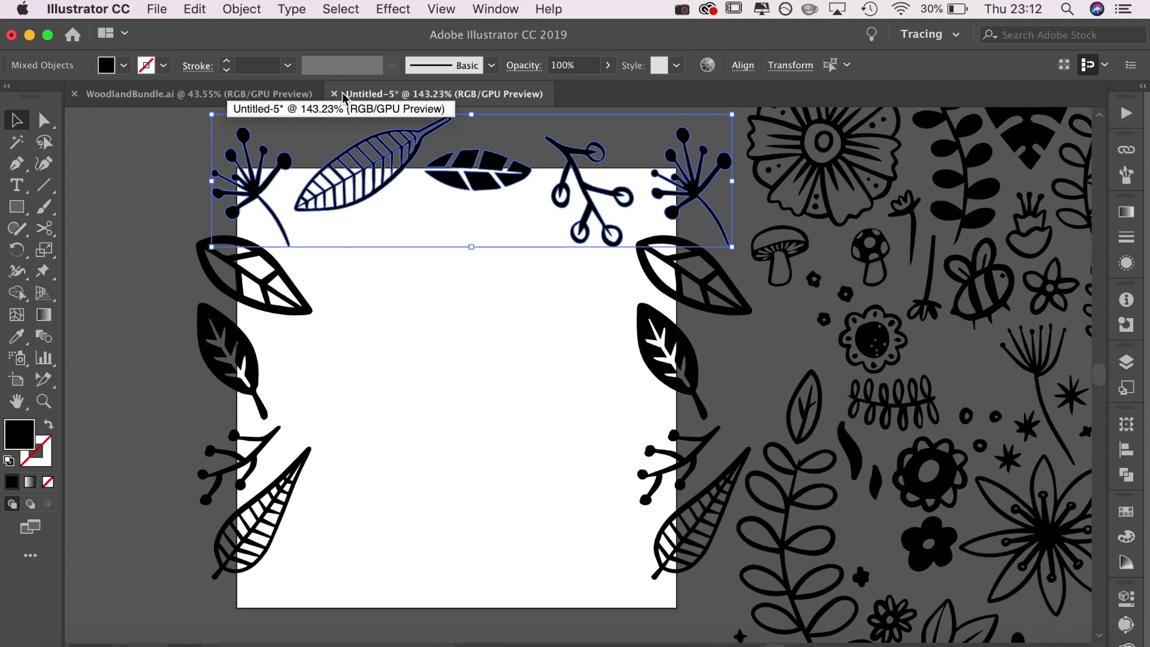
click(789, 64)
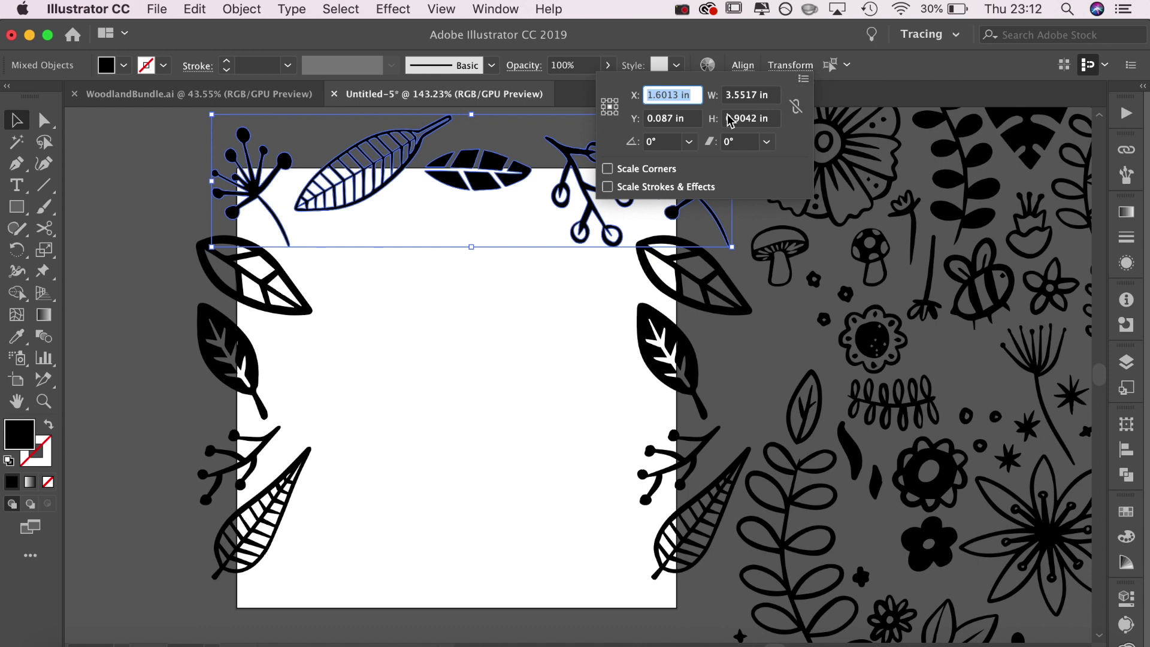
click(690, 118)
text(+3)
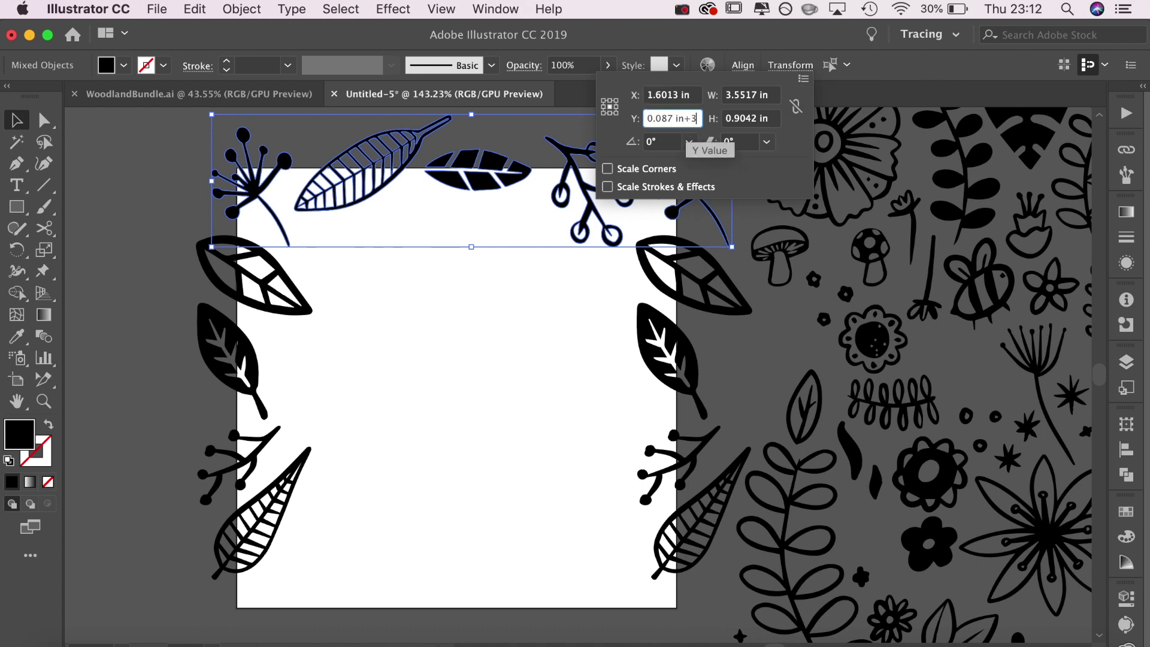
key(alt+Return)
scroll(432, 354, down, 1)
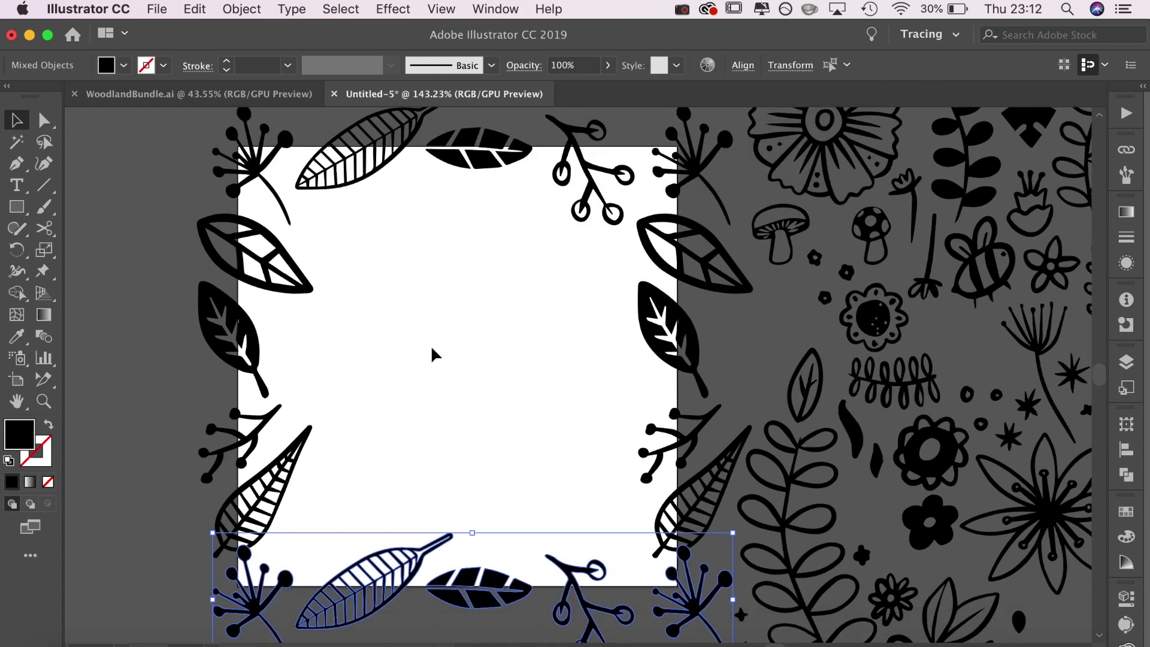
scroll(431, 354, down, 5)
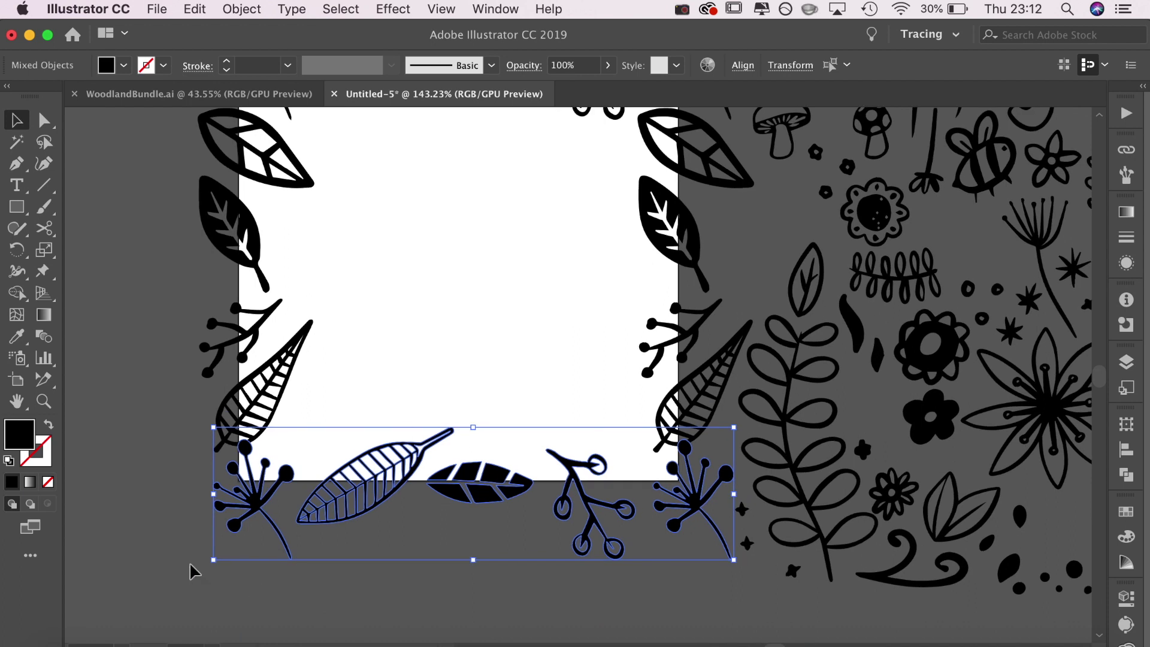
Nudge the mid-height hatched leaves and twigs on both sides slightly left and up.
click(145, 548)
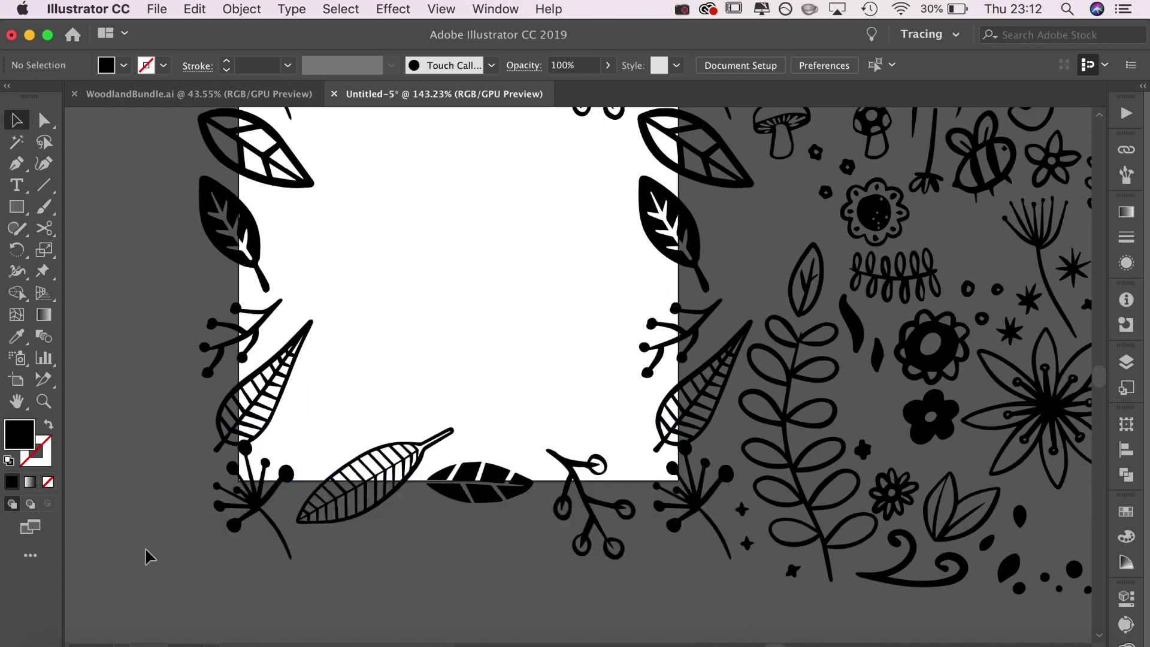
click(270, 402)
shift+click(672, 434)
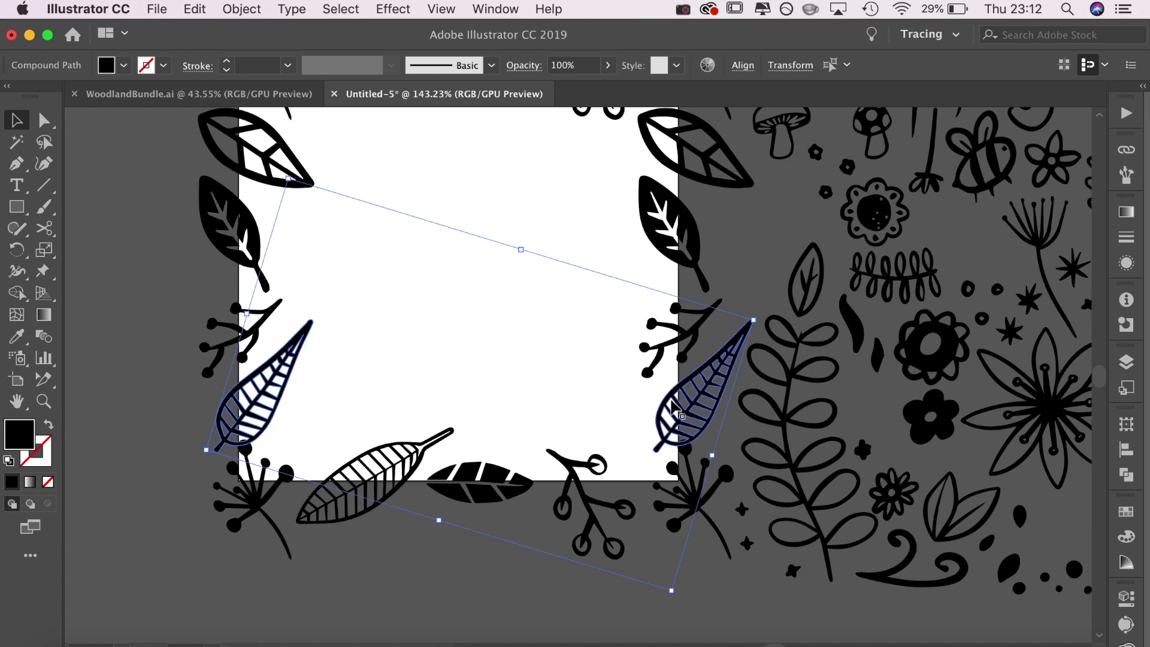
shift+click(672, 344)
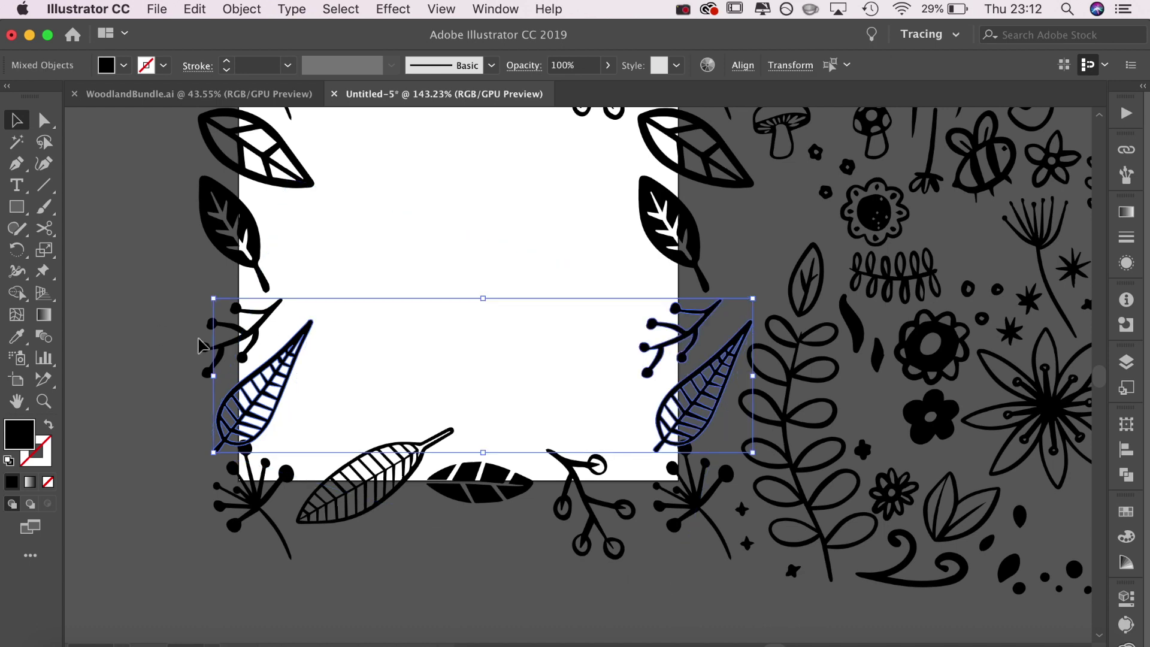
shift+click(241, 338)
key(Left)
key(Left)
key(Left)
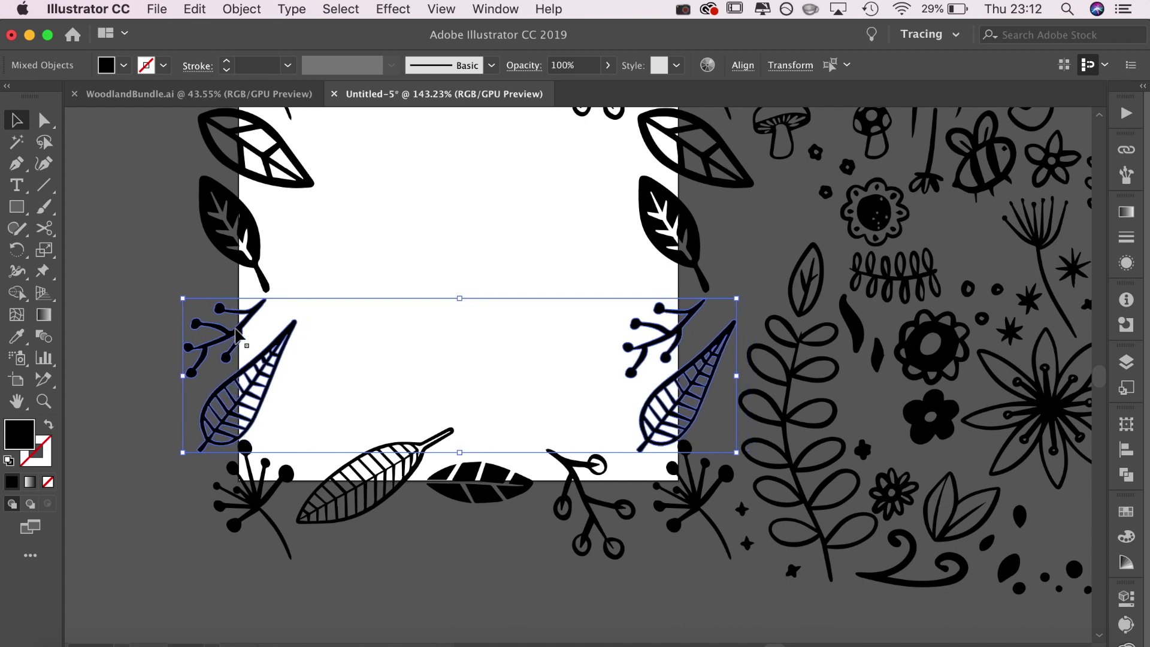
key(Left)
key(Left)
key(Left)
key(Left)
key(Left)
key(Left)
key(Up)
key(Up)
key(Up)
key(Up)
key(Up)
key(Up)
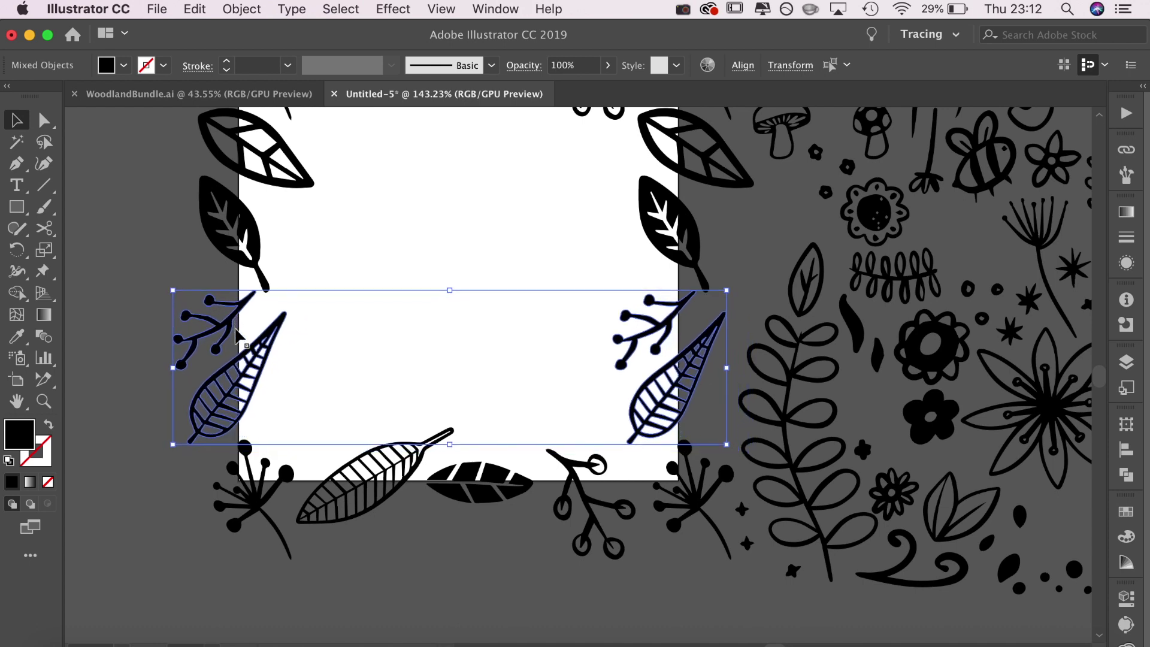
key(Down)
key(Down)
key(Down)
key(Down)
key(Down)
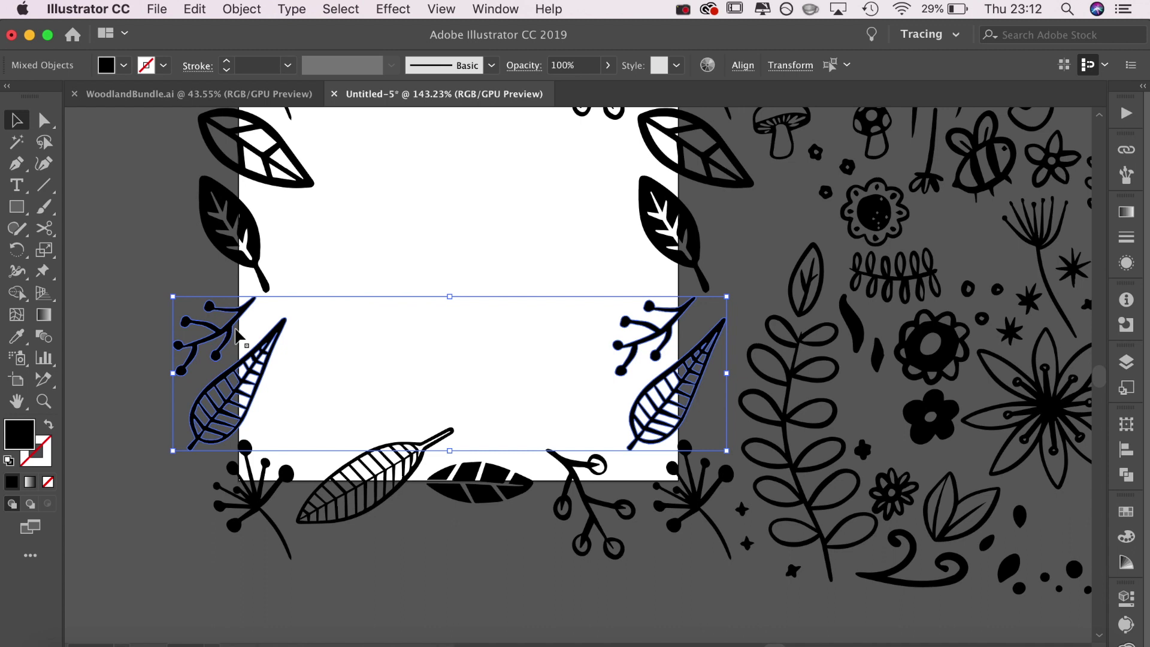
click(338, 194)
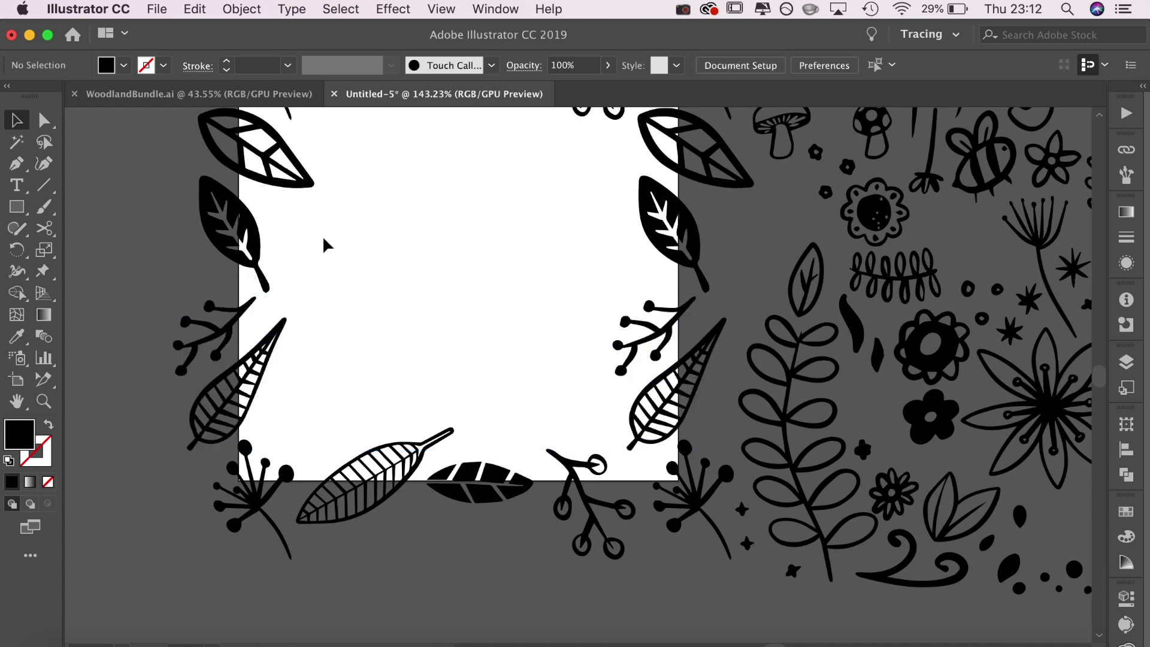
scroll(323, 236, down, 3)
scroll(325, 407, up, 2)
scroll(324, 407, down, 3)
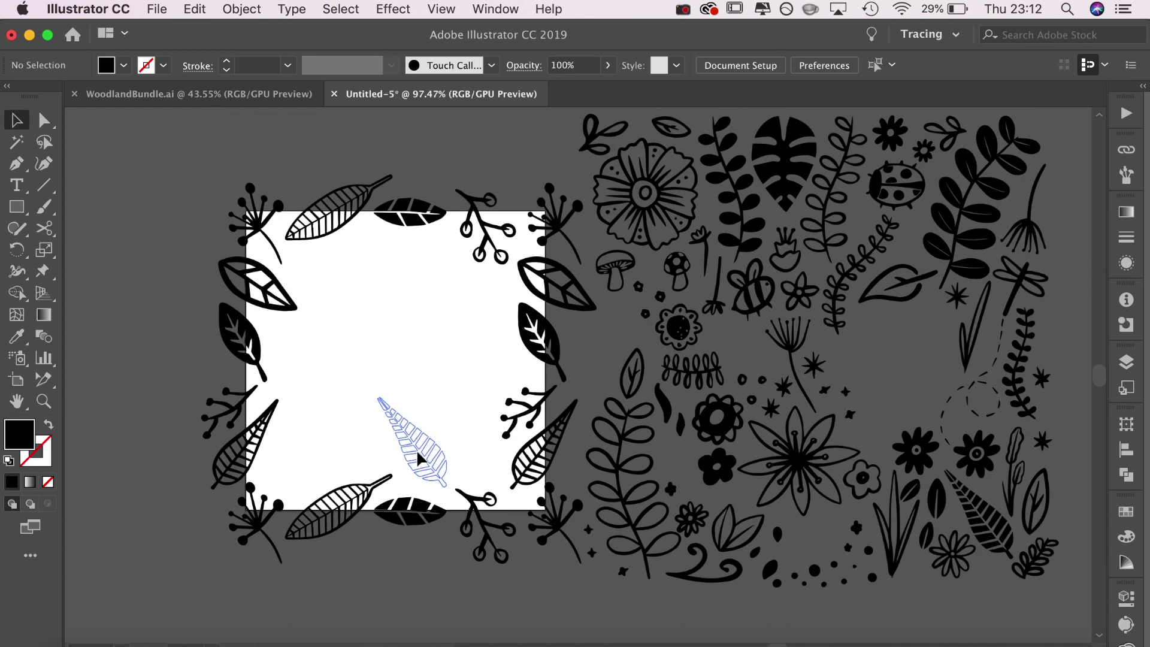
scroll(398, 475, up, 3)
Place a hatched leaf and a horizontally reflected berry branch in the tile centre.
mouse_move(416, 450)
mouse_down()
mouse_move(398, 475)
mouse_move(449, 270)
mouse_move(351, 195)
mouse_up()
click(510, 277)
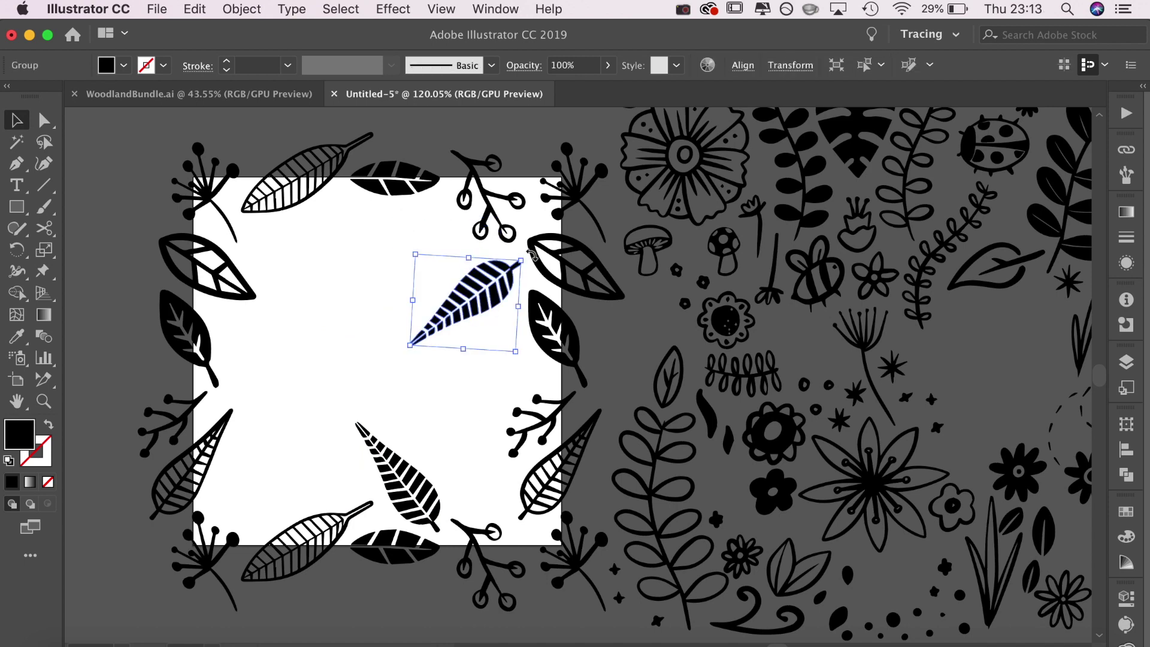
click(411, 300)
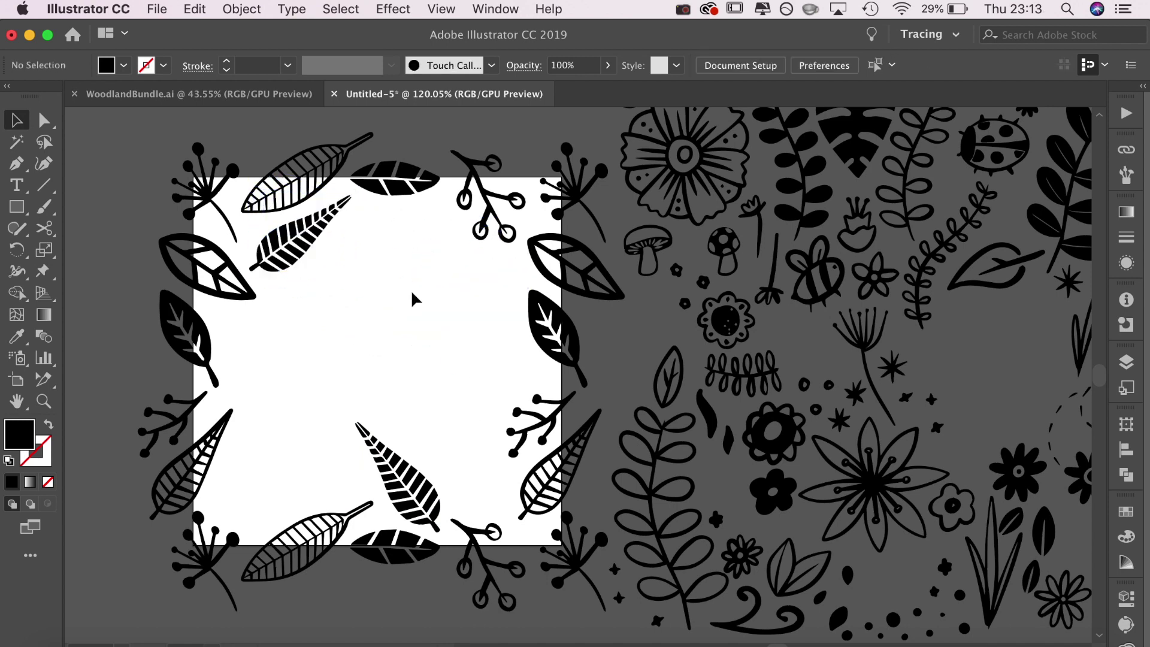
drag(574, 193, 341, 381)
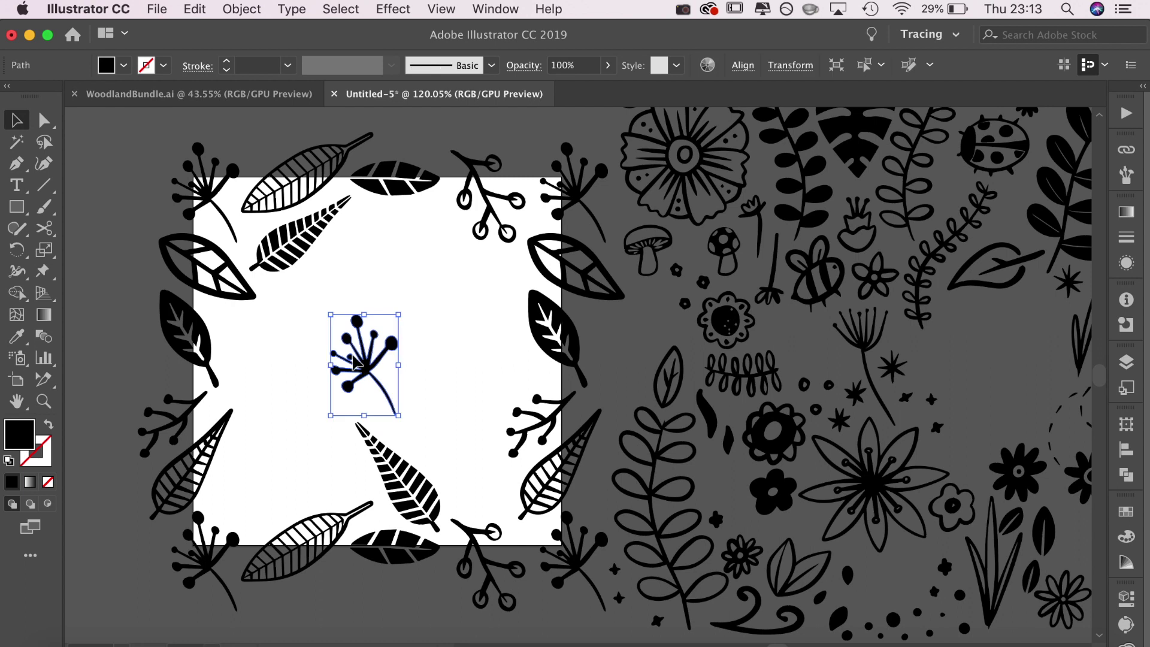
right_click(353, 303)
mouse_move(402, 555)
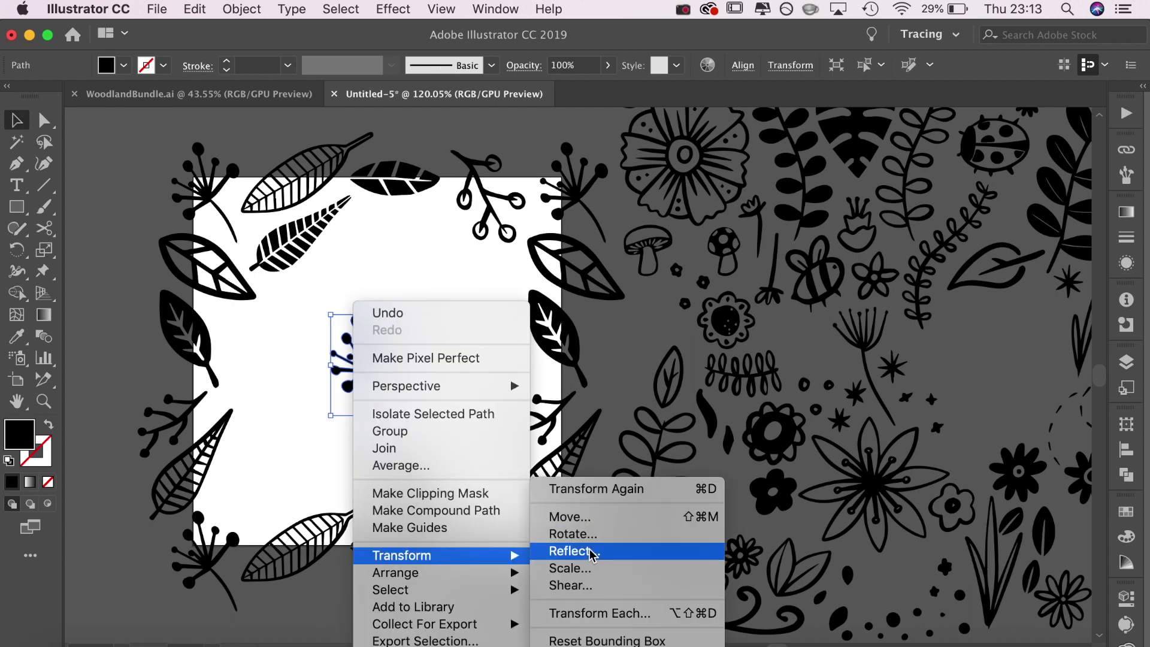
click(573, 551)
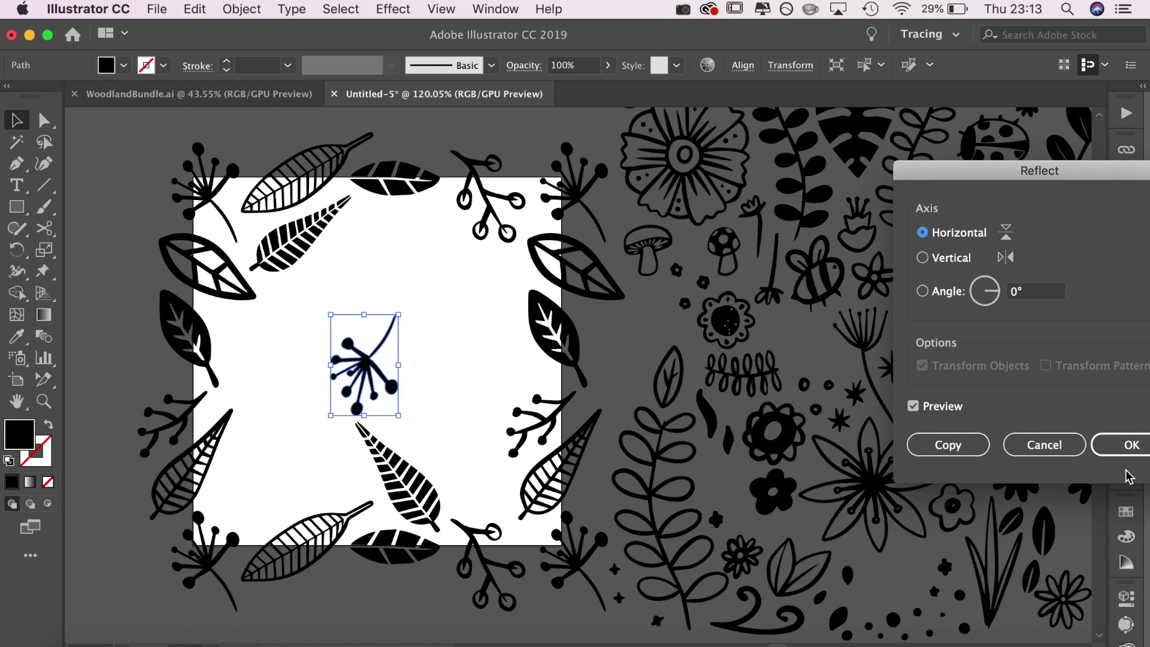
click(1134, 446)
mouse_move(353, 376)
mouse_down()
mouse_move(347, 429)
mouse_move(401, 353)
mouse_up()
Paste and arrange more leaves and a dandelion sprig around the tile's middle.
key(super+v)
drag(530, 395, 488, 413)
drag(495, 323, 342, 269)
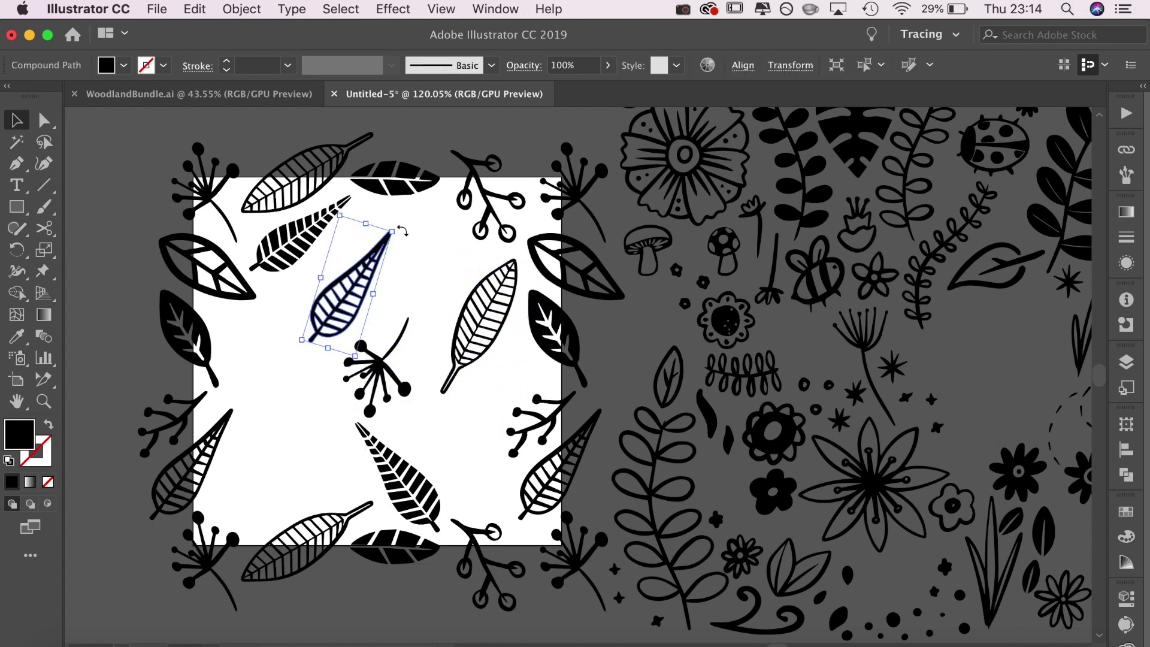
drag(253, 378, 400, 261)
drag(306, 378, 324, 445)
drag(242, 504, 268, 321)
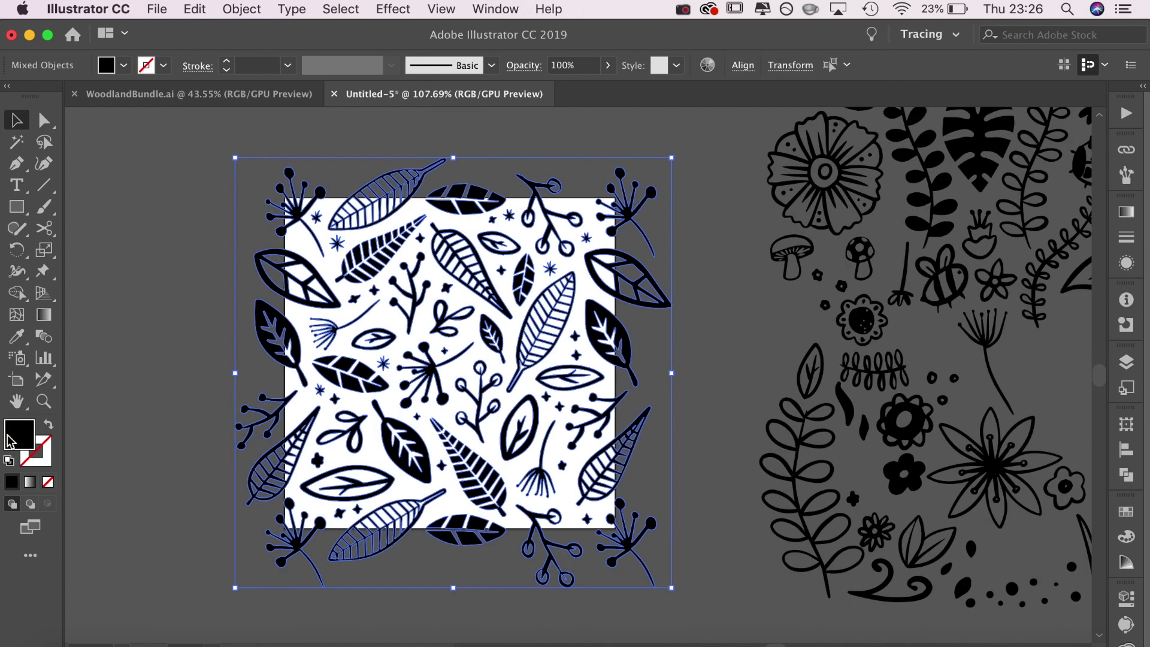
Fill all the tile artwork with hex 718964, then clear the selection.
double_click(11, 441)
text(718964)
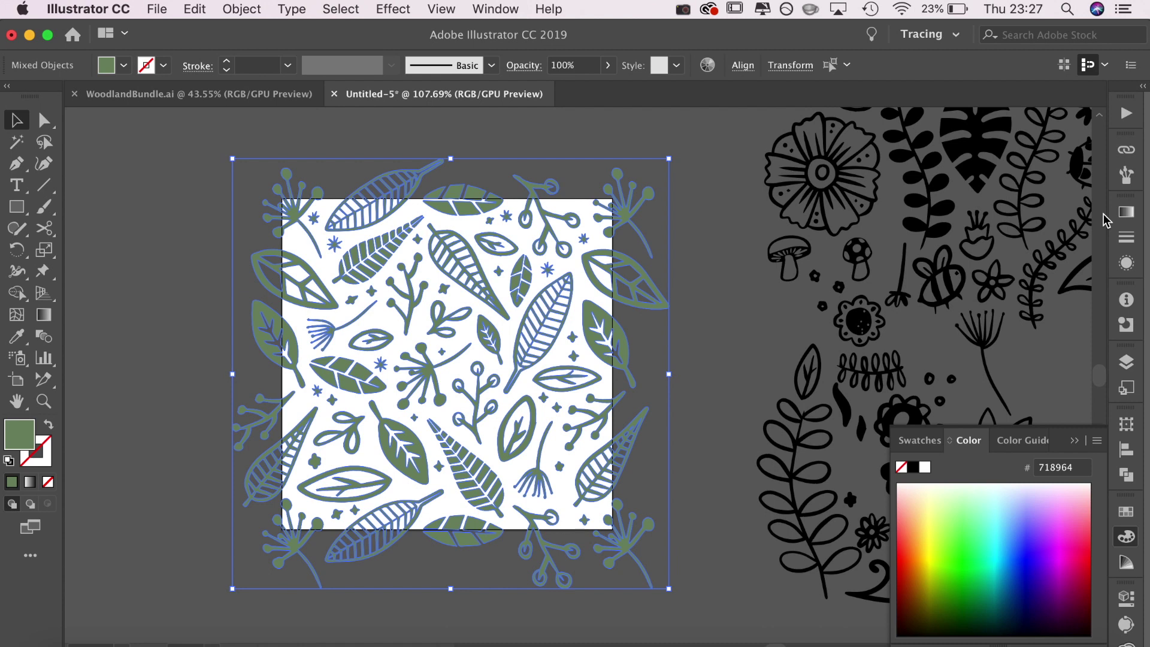
click(762, 296)
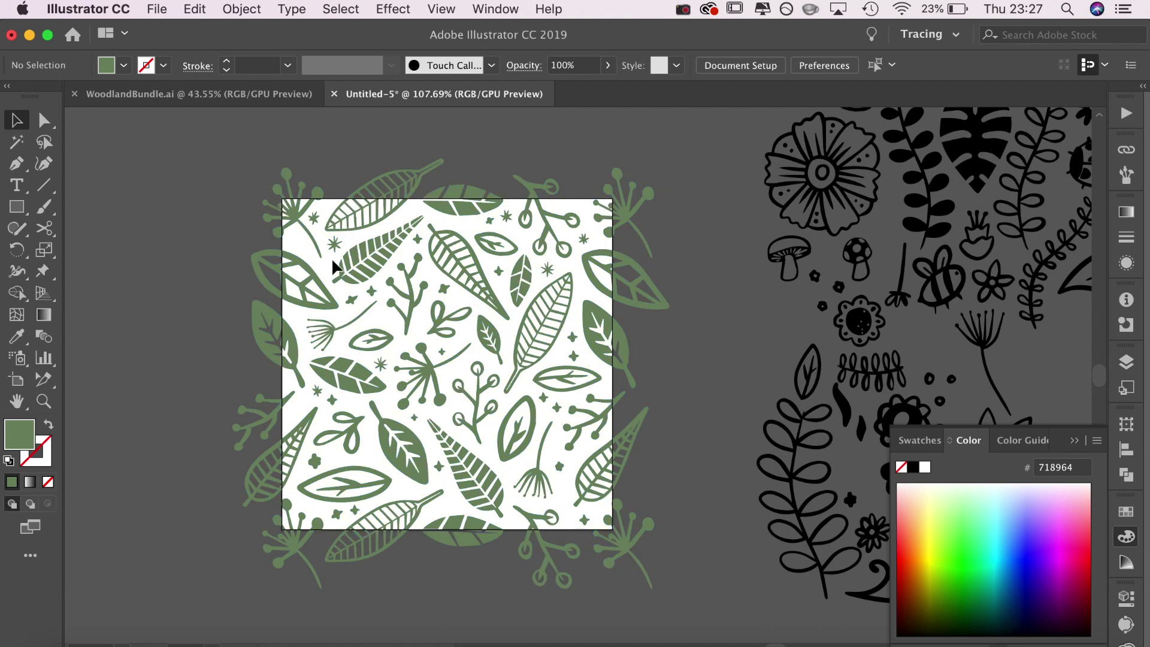
Create a 3 in × 3 in square with the Rectangle tool over the tile.
click(20, 212)
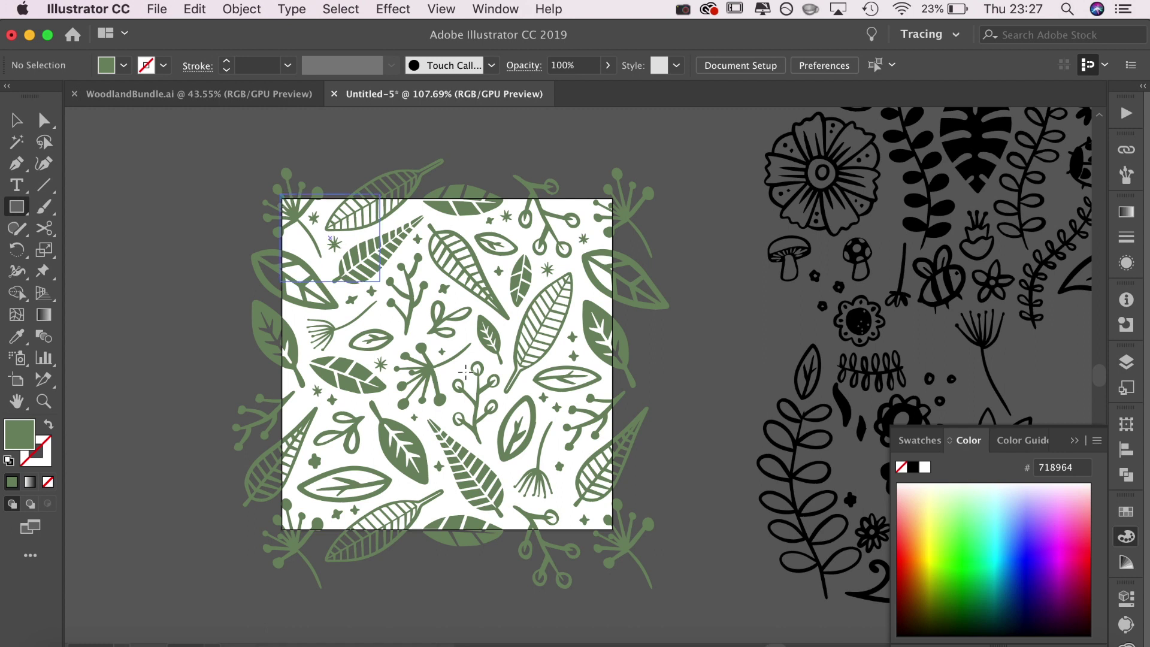
drag(280, 194, 605, 526)
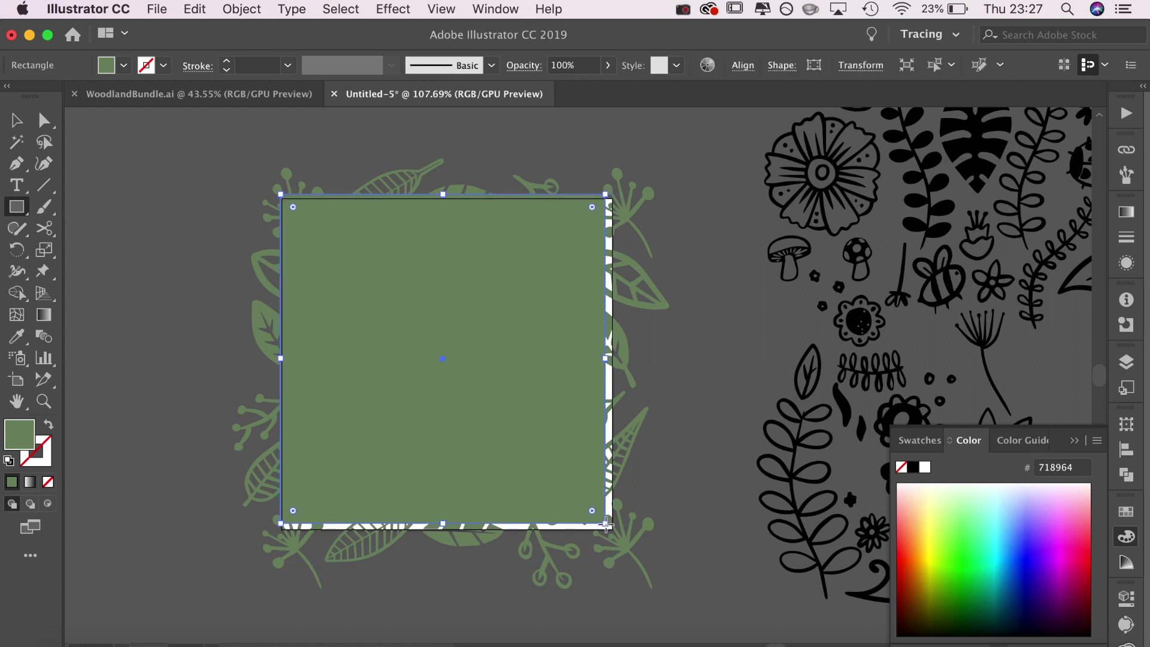
key(ctrl+z)
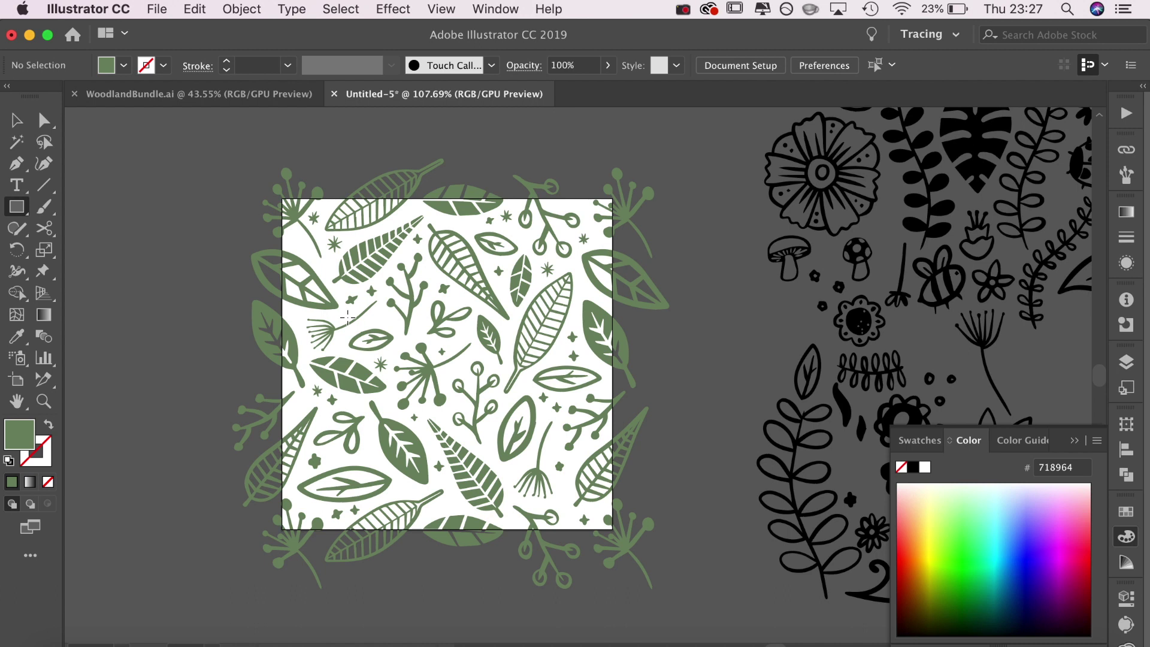
click(445, 338)
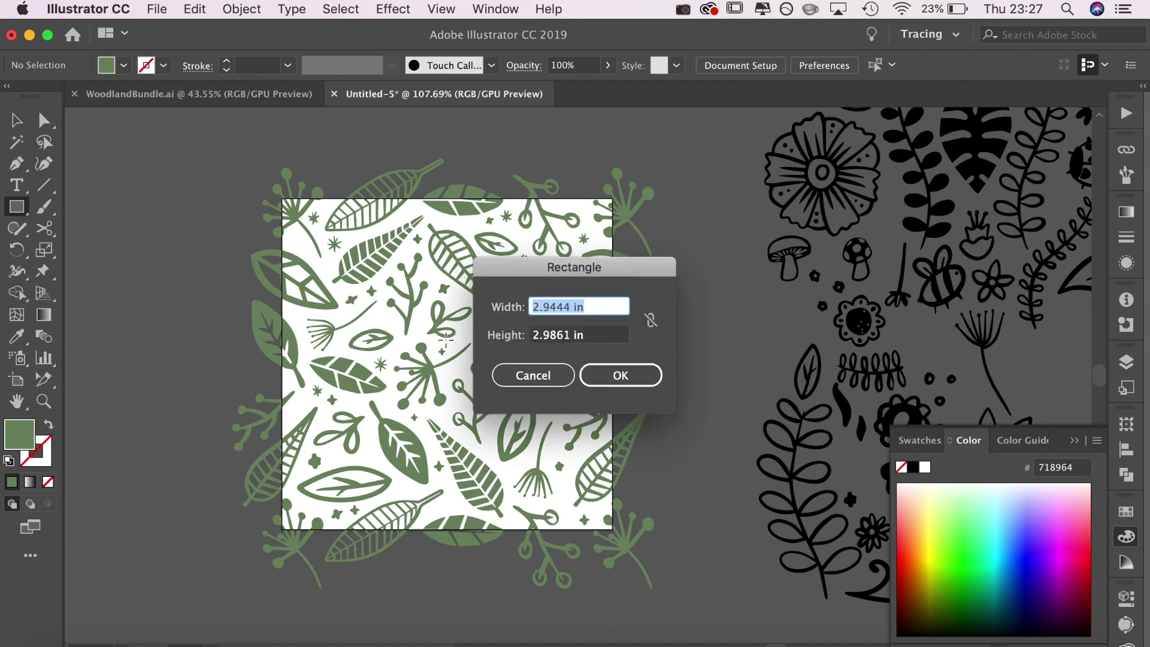
text(3)
key(Tab)
text(3)
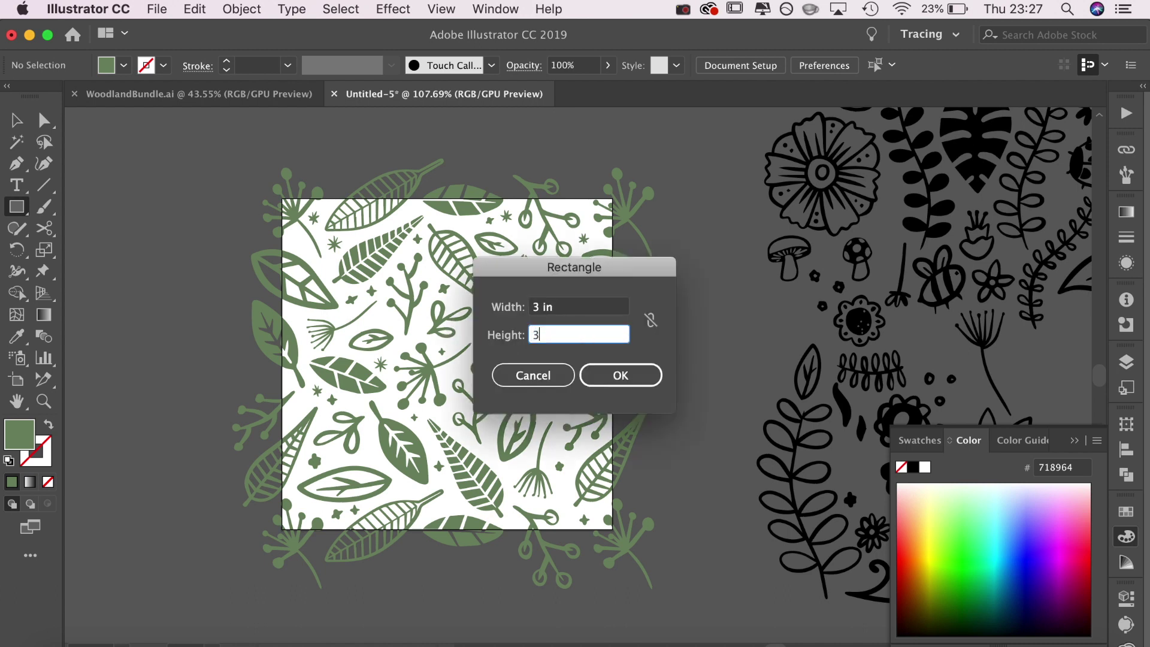
key(Tab)
click(626, 375)
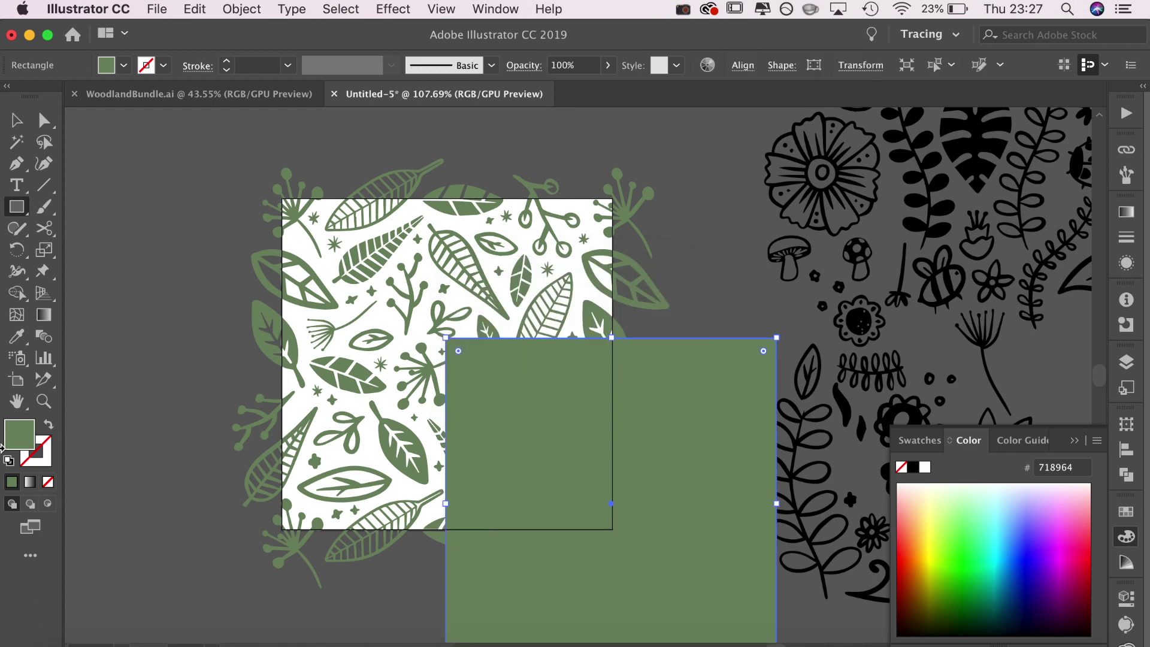
Fill the square with the darker green 495940.
double_click(34, 441)
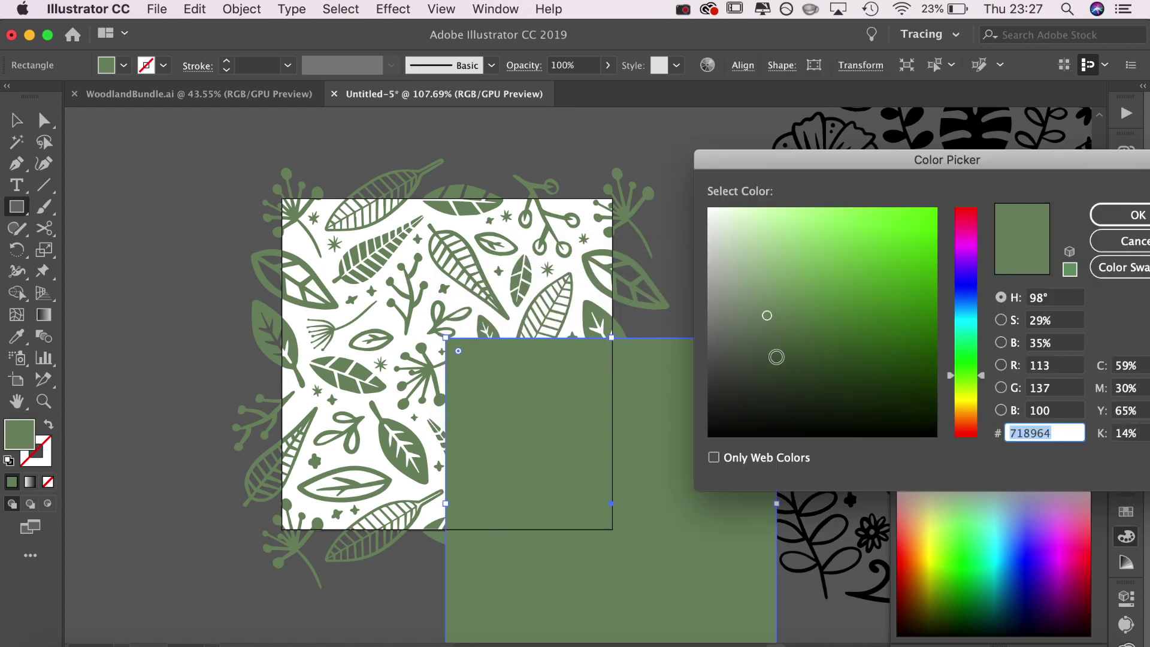
click(773, 357)
click(1114, 216)
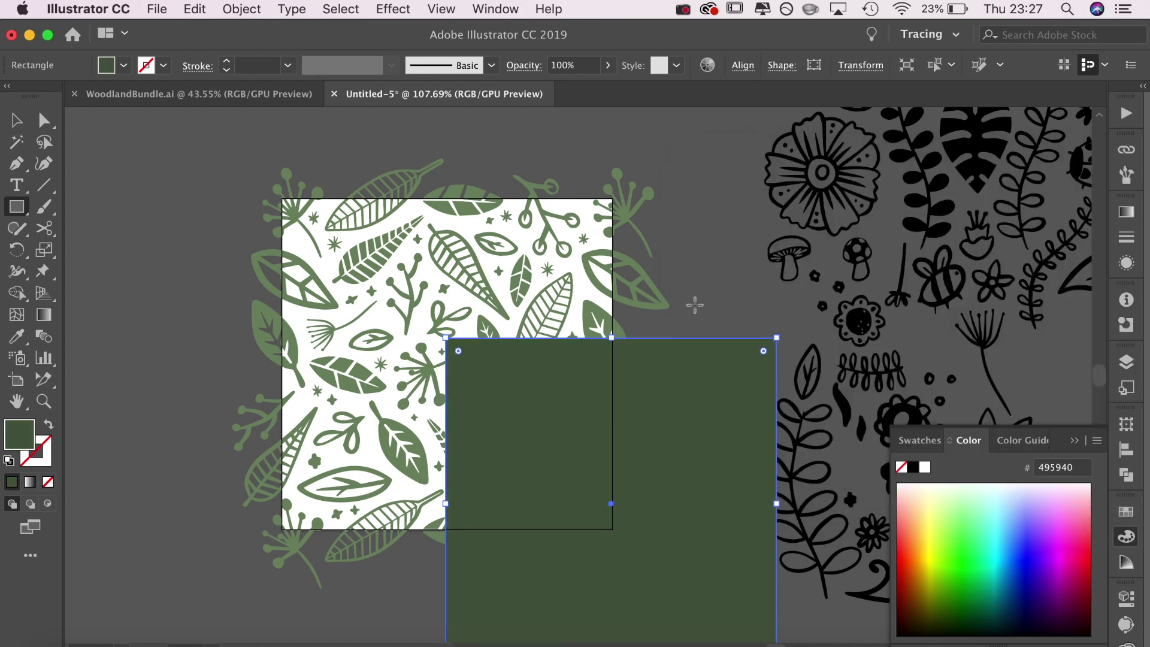
Centre the square horizontally and vertically on the artboard.
click(742, 70)
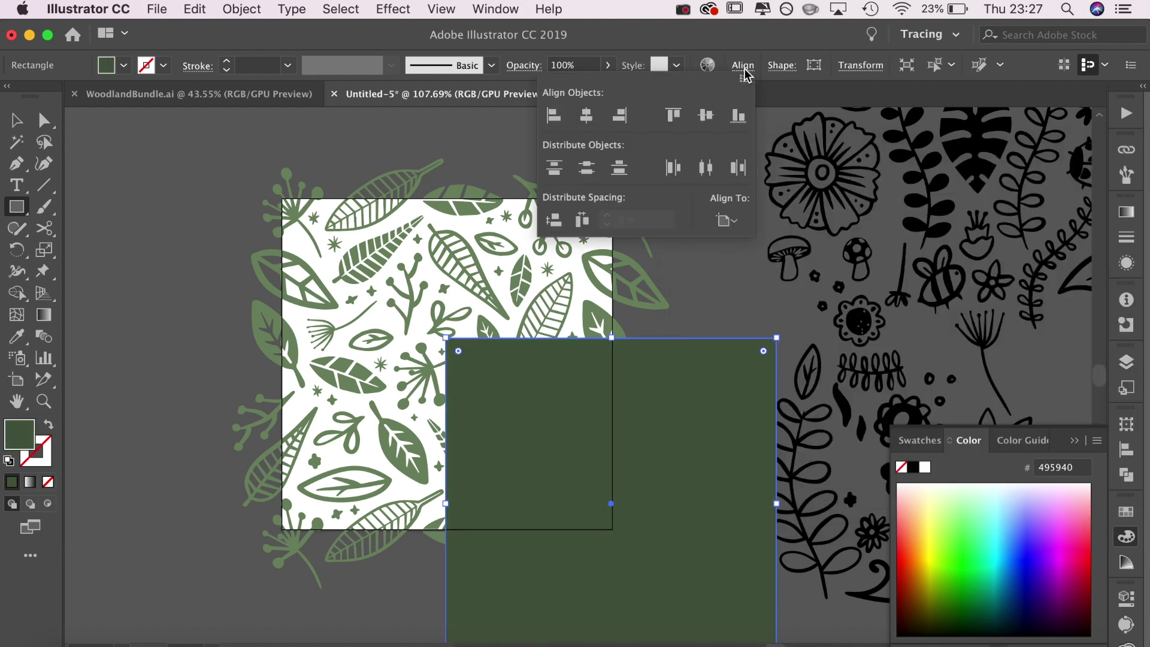
click(724, 221)
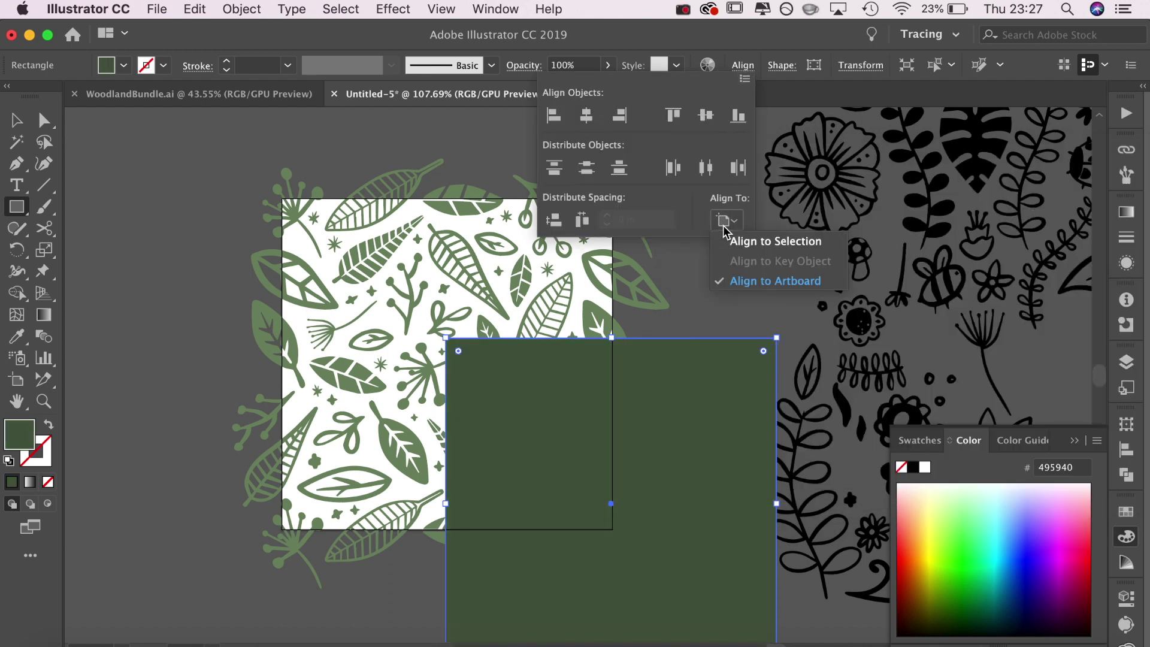
click(706, 117)
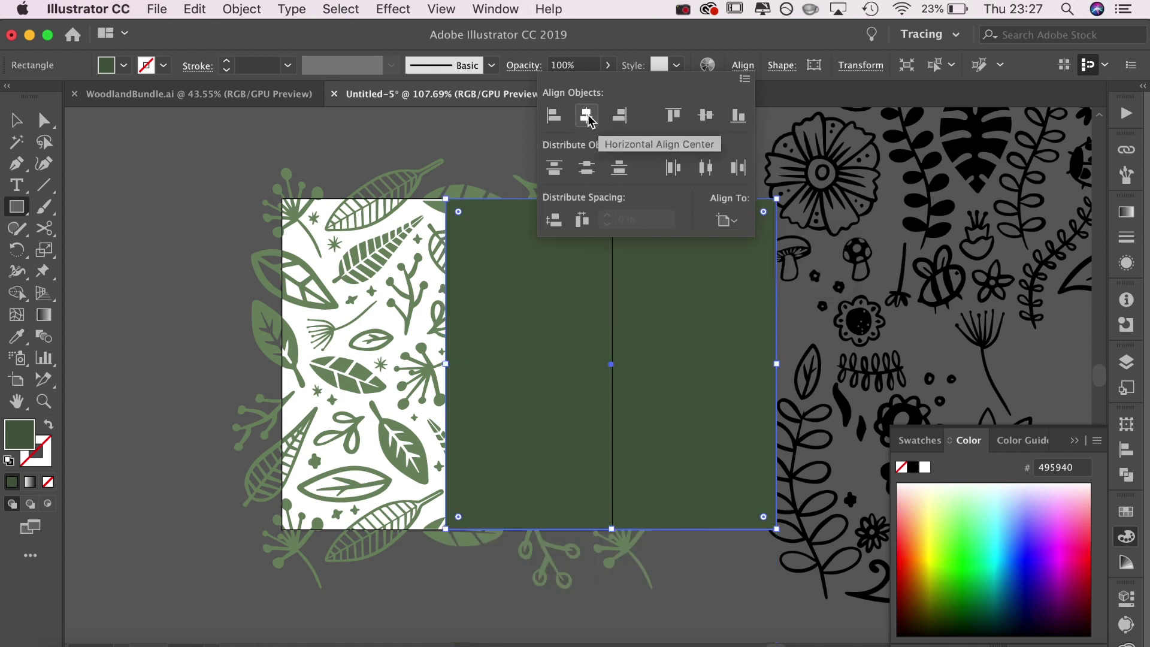
click(586, 115)
click(743, 70)
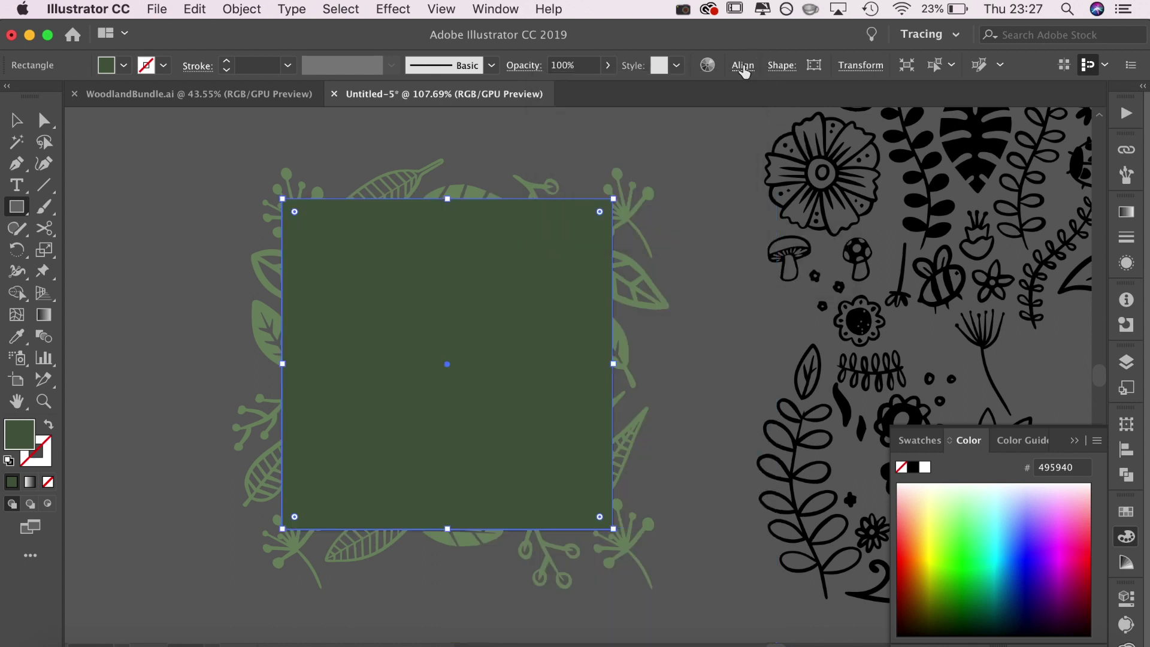
Send the square behind the leaf pattern and recolour its fill to deep green 2B3524.
right_click(457, 333)
mouse_move(498, 573)
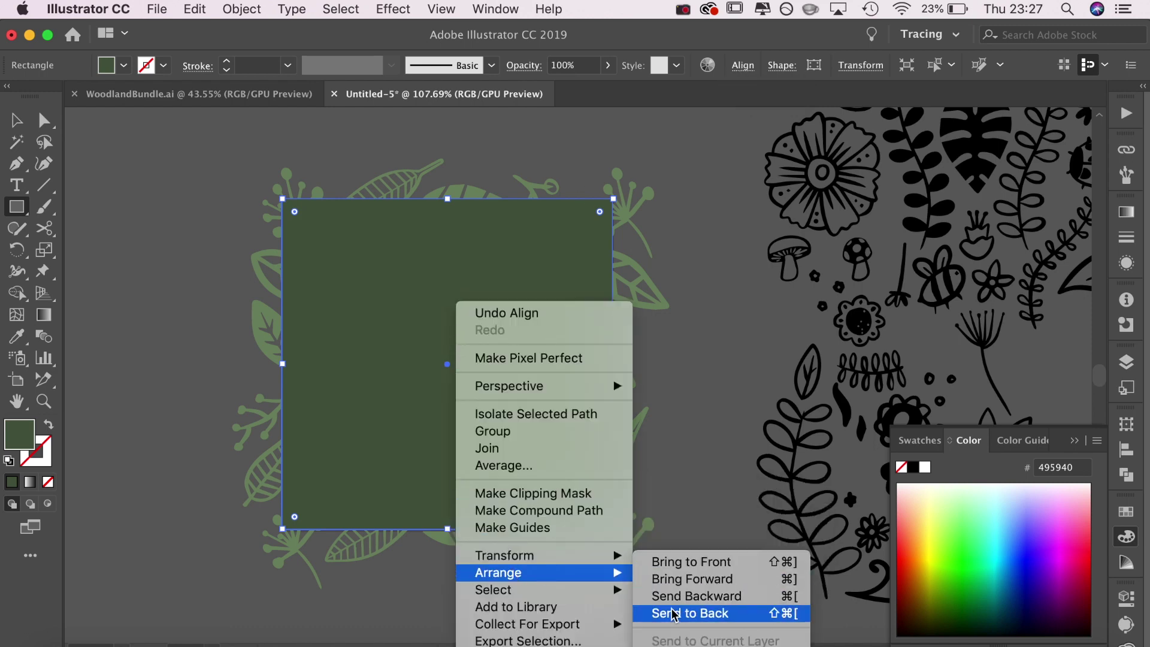
click(676, 611)
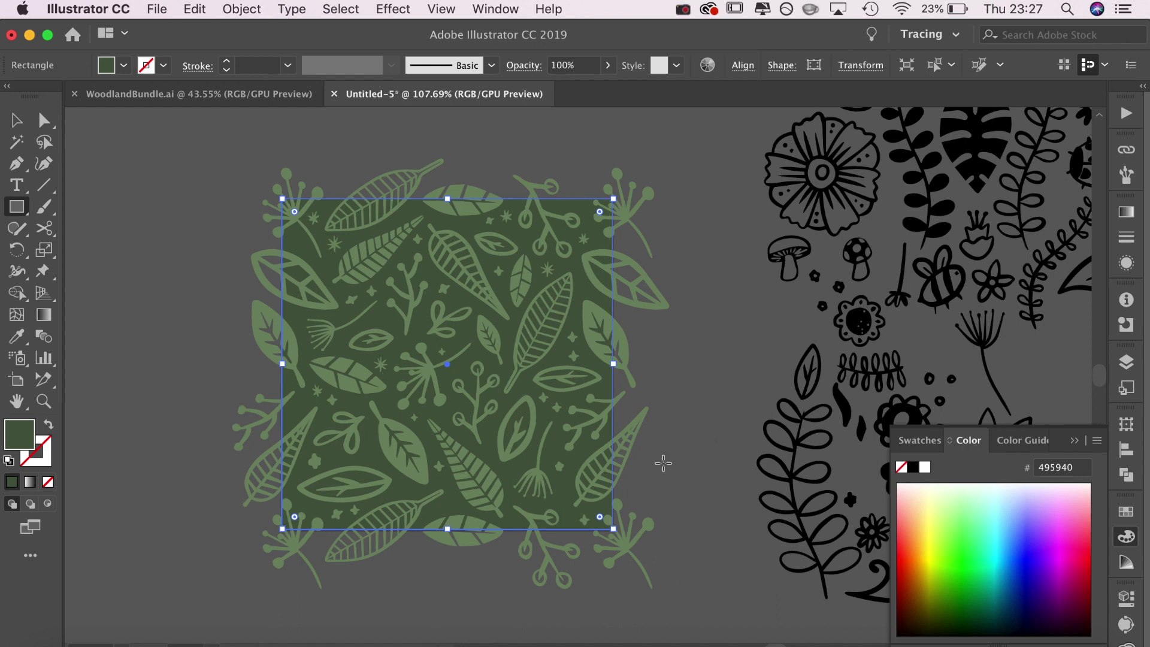
double_click(21, 440)
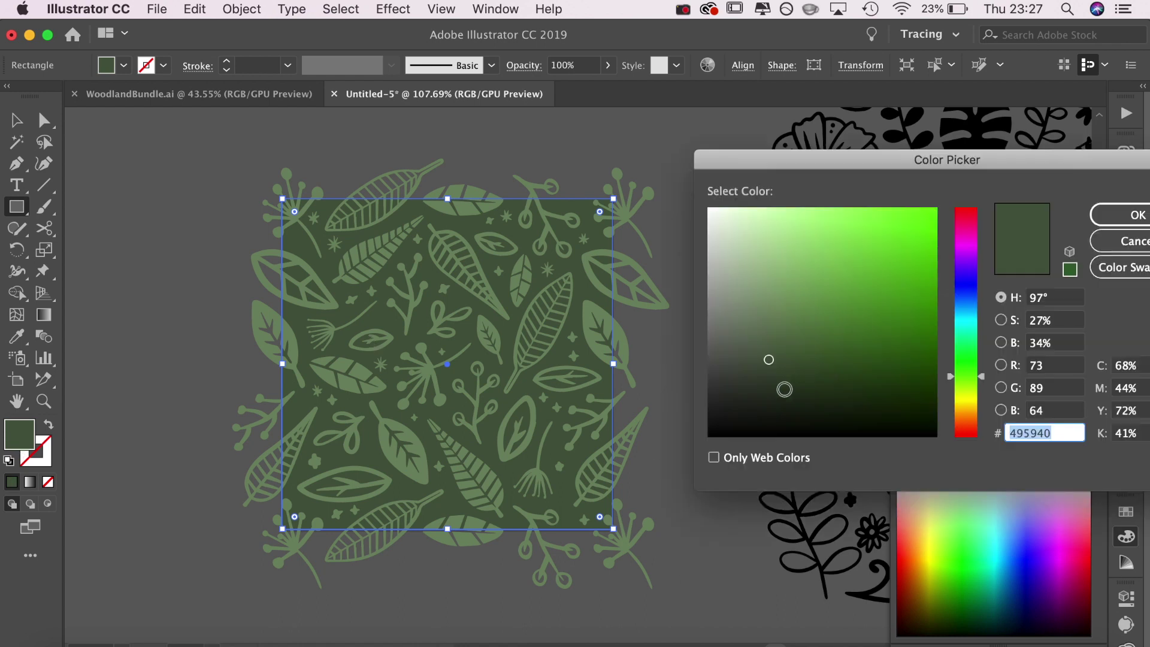
text(2B3524)
click(1121, 215)
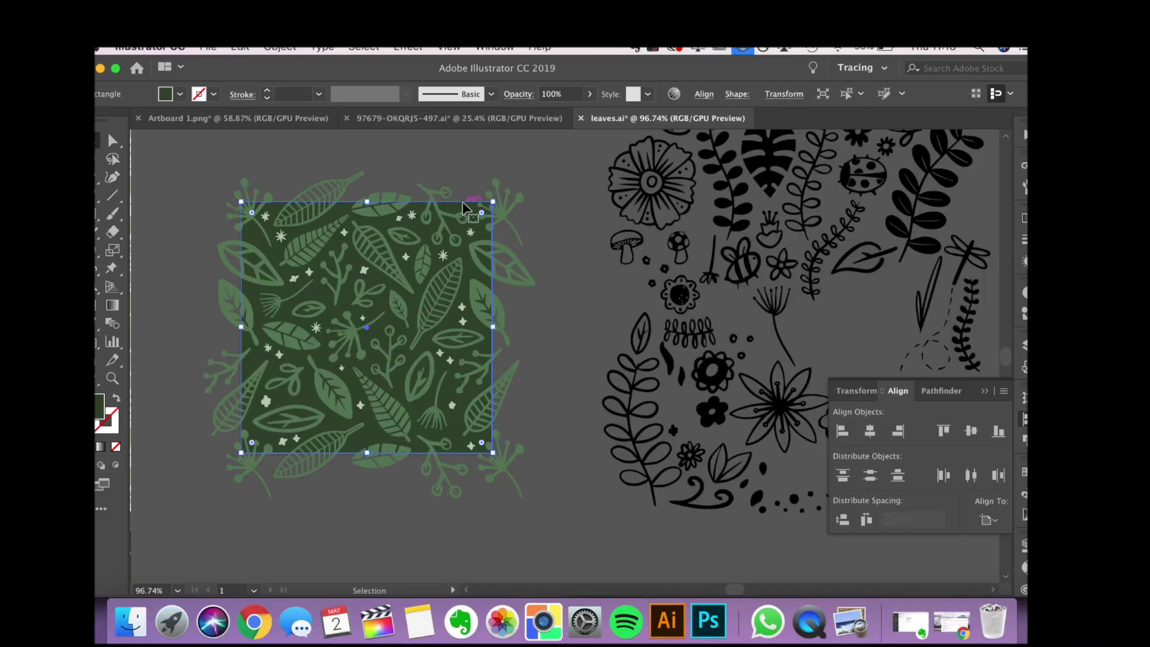
Copy the dark square, paste it in back, set the front square's fill to None, and deselect.
click(241, 49)
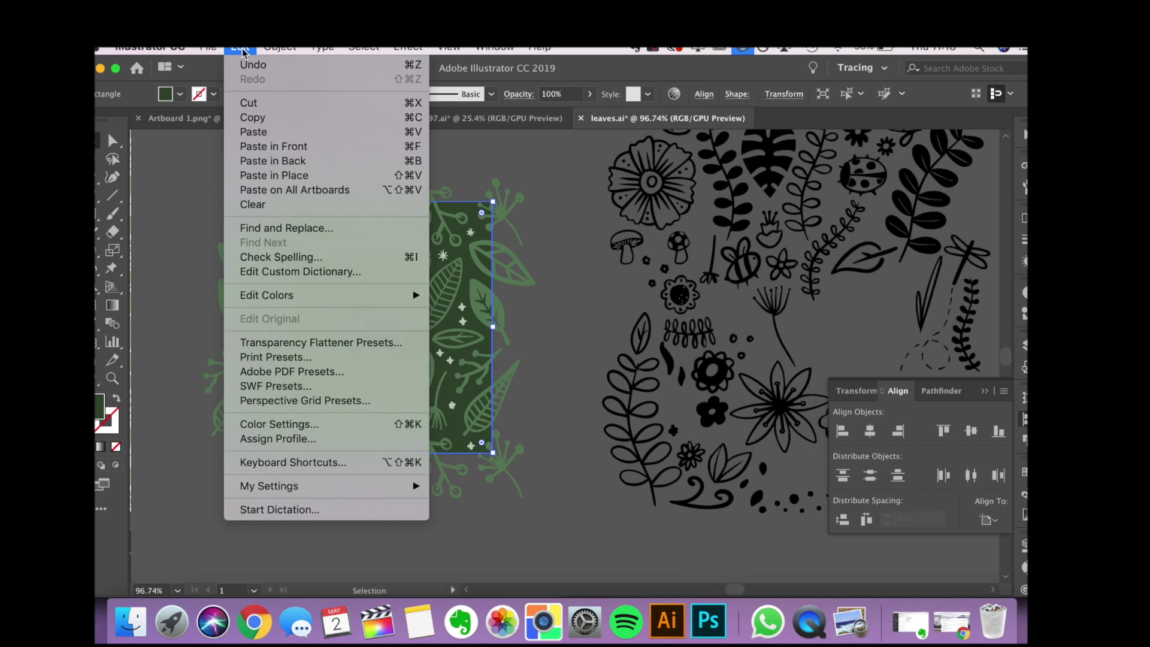
click(252, 117)
click(240, 50)
click(275, 162)
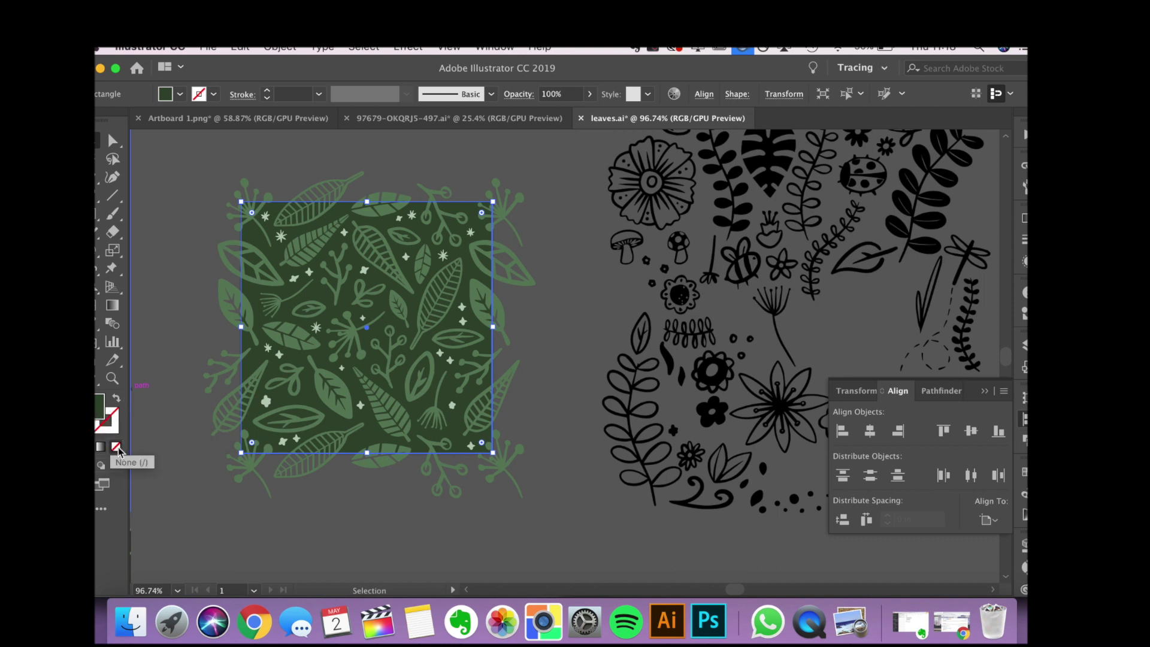
click(116, 446)
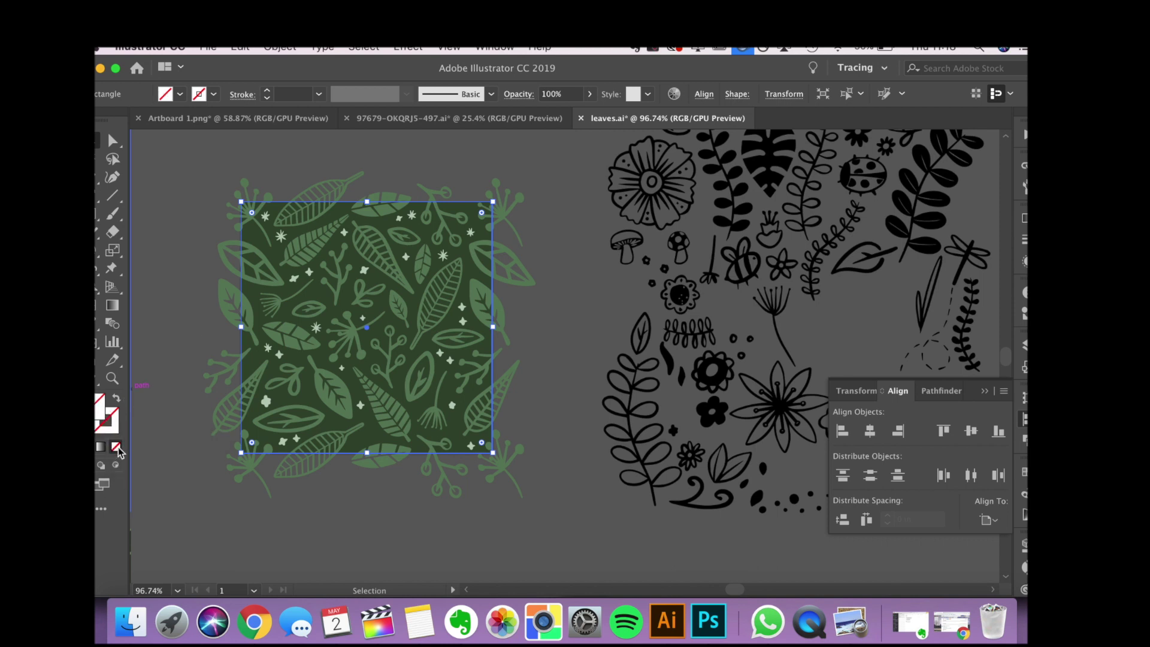
click(187, 514)
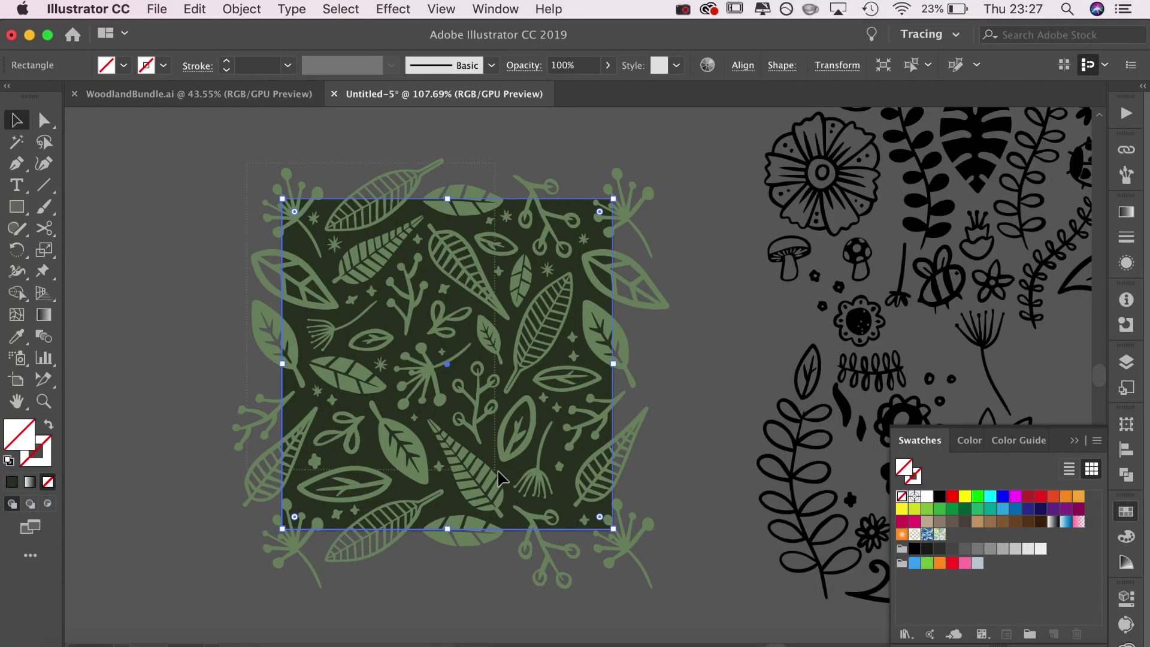
Save the whole leaf tile as a pattern swatch, then draw a large rectangle left of it.
drag(246, 161, 666, 590)
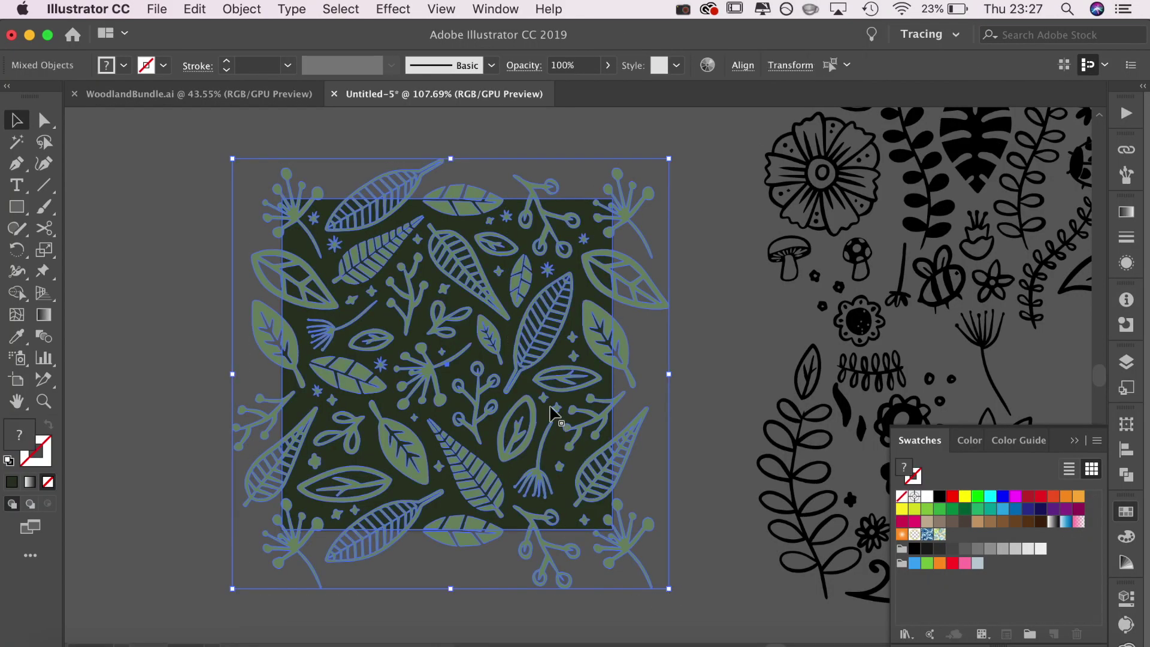
drag(551, 405, 957, 536)
scroll(669, 521, down, 3)
key(m)
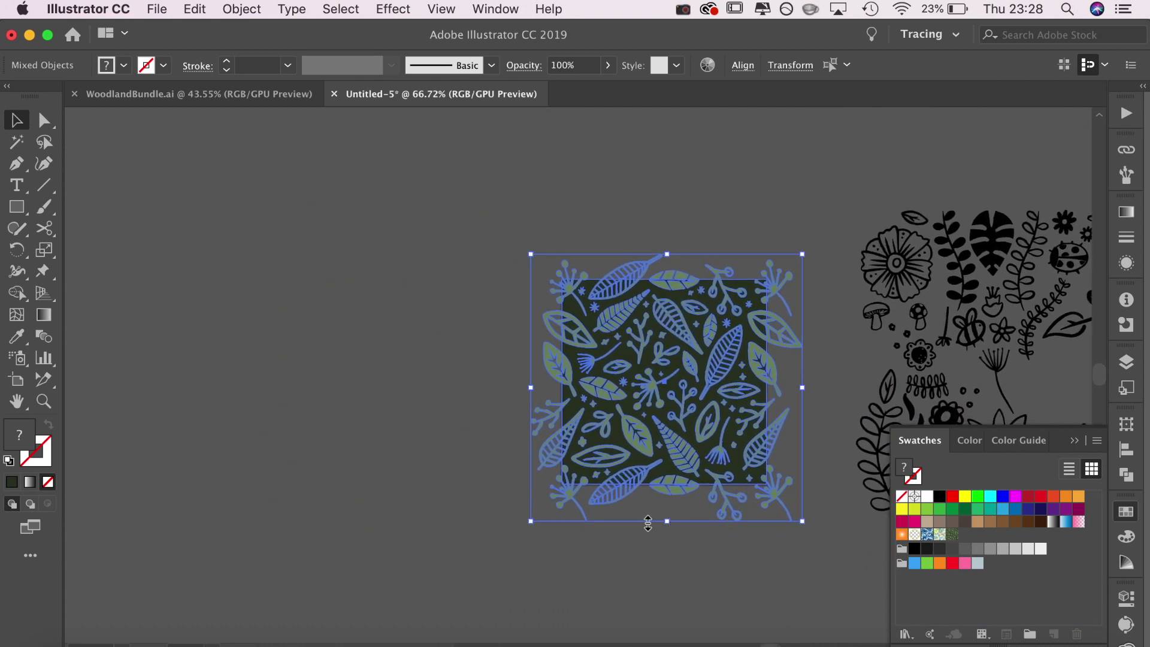
scroll(424, 516, left, 5)
drag(111, 206, 615, 568)
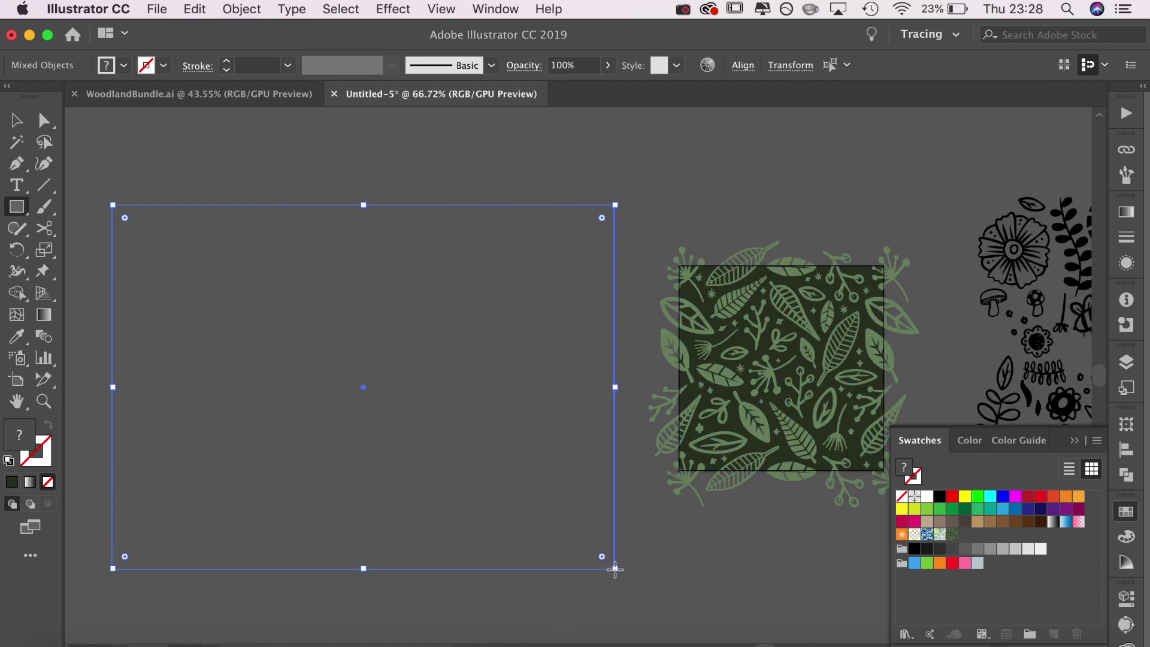
Apply the new leaf pattern swatch to the large rectangle.
click(953, 535)
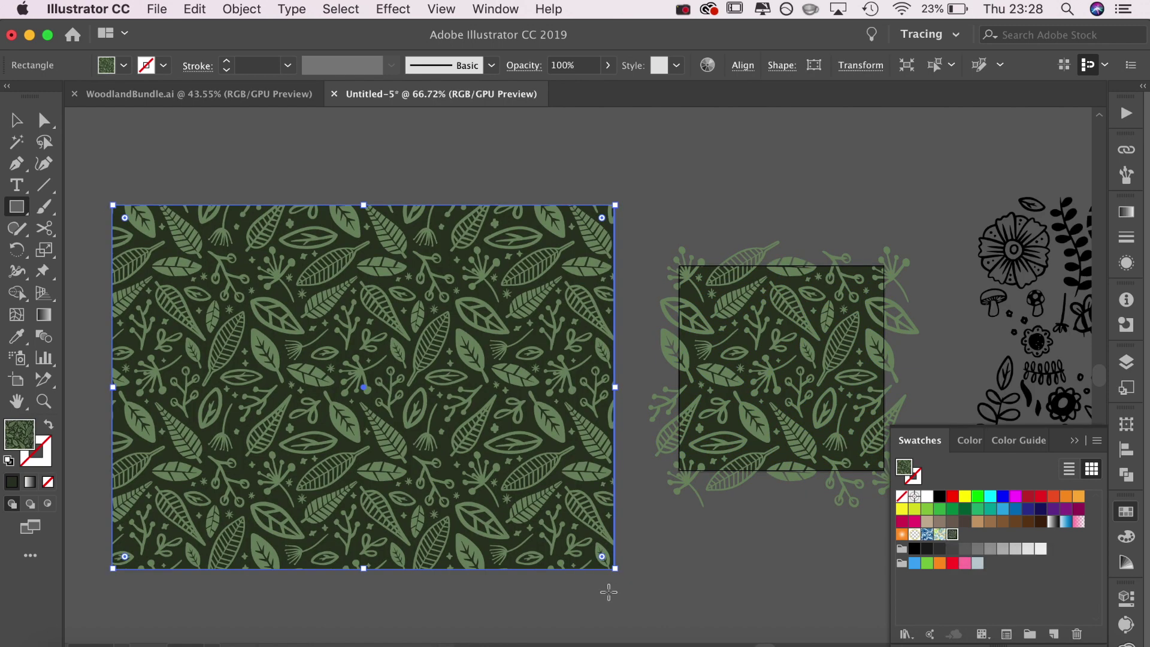
scroll(471, 418, up, 2)
scroll(471, 418, up, 2)
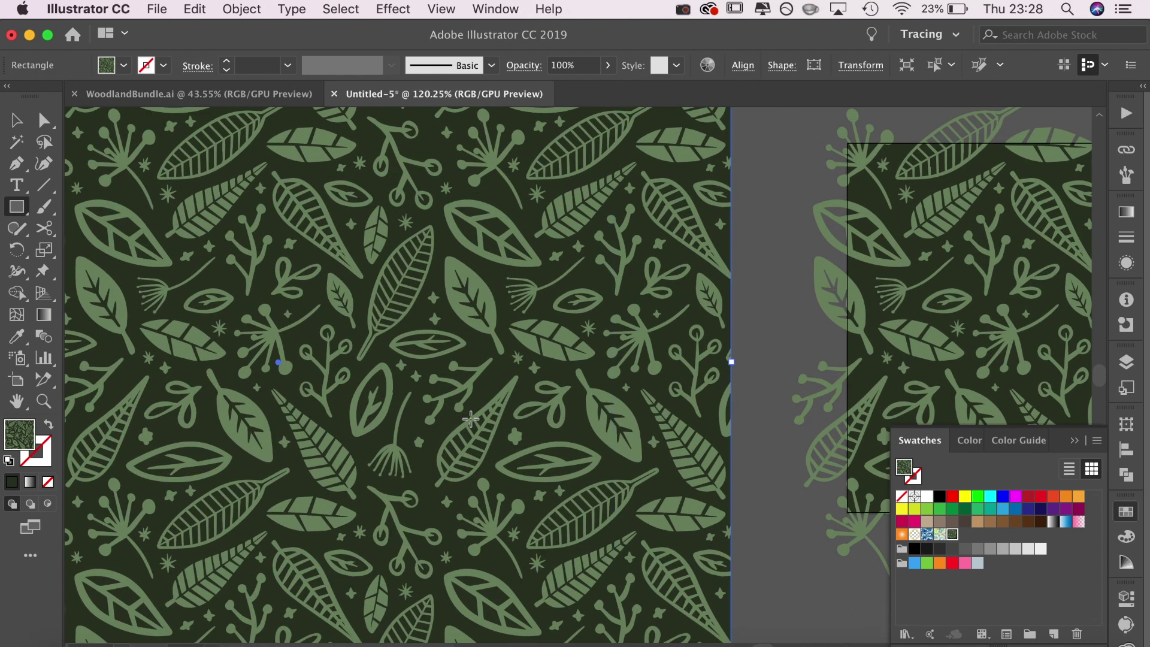
scroll(471, 418, down, 2)
scroll(485, 395, down, 1)
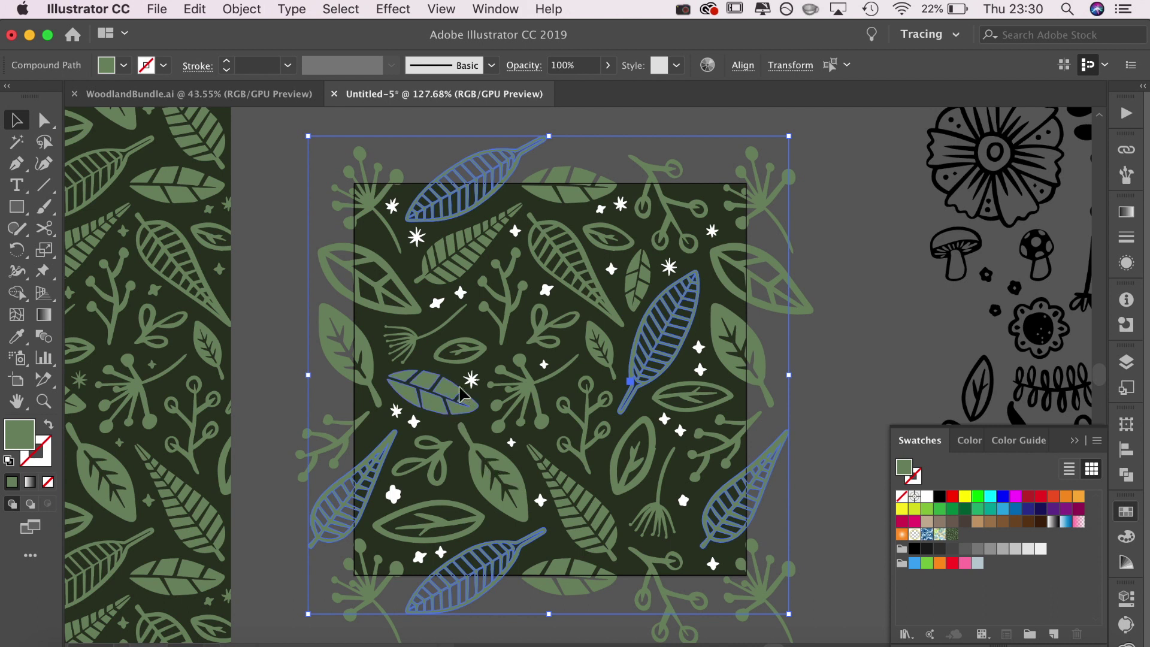
Add another leaf to the selection and bring up the Color Guide's harmony rules.
shift+click(579, 270)
click(1031, 441)
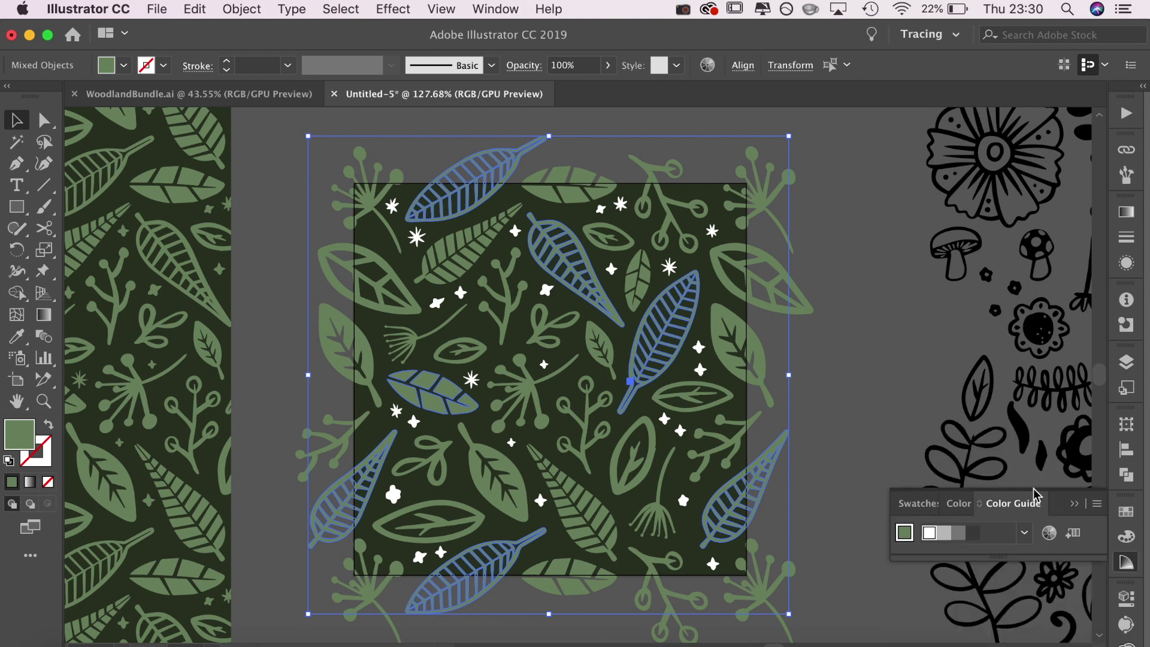
click(1027, 532)
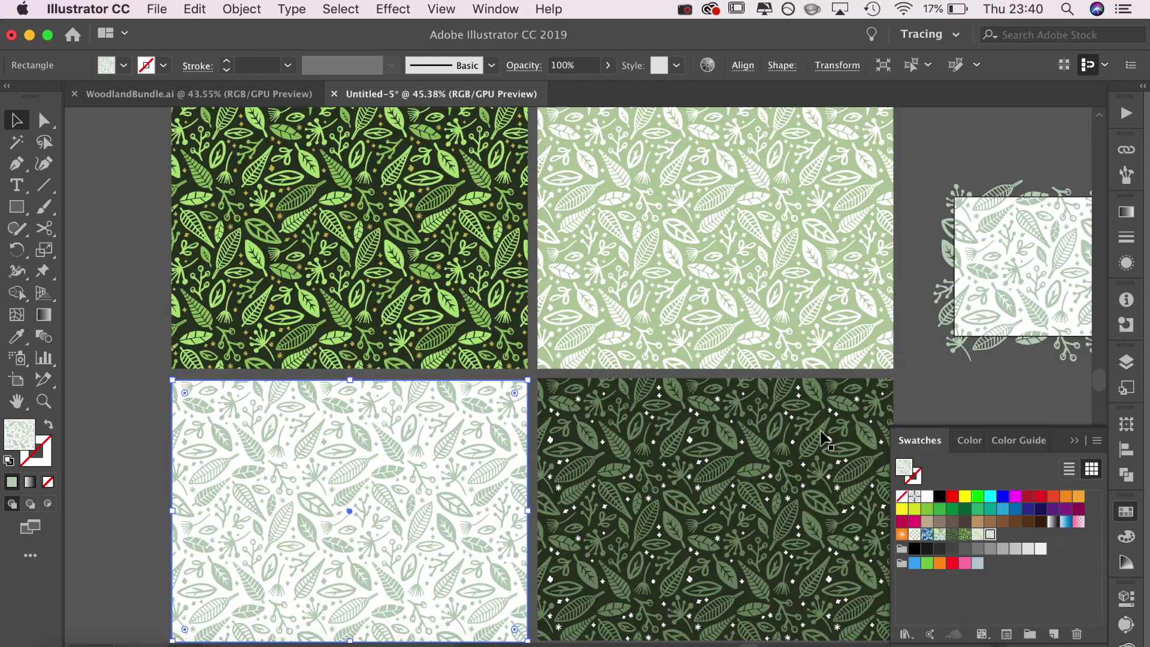
click(99, 416)
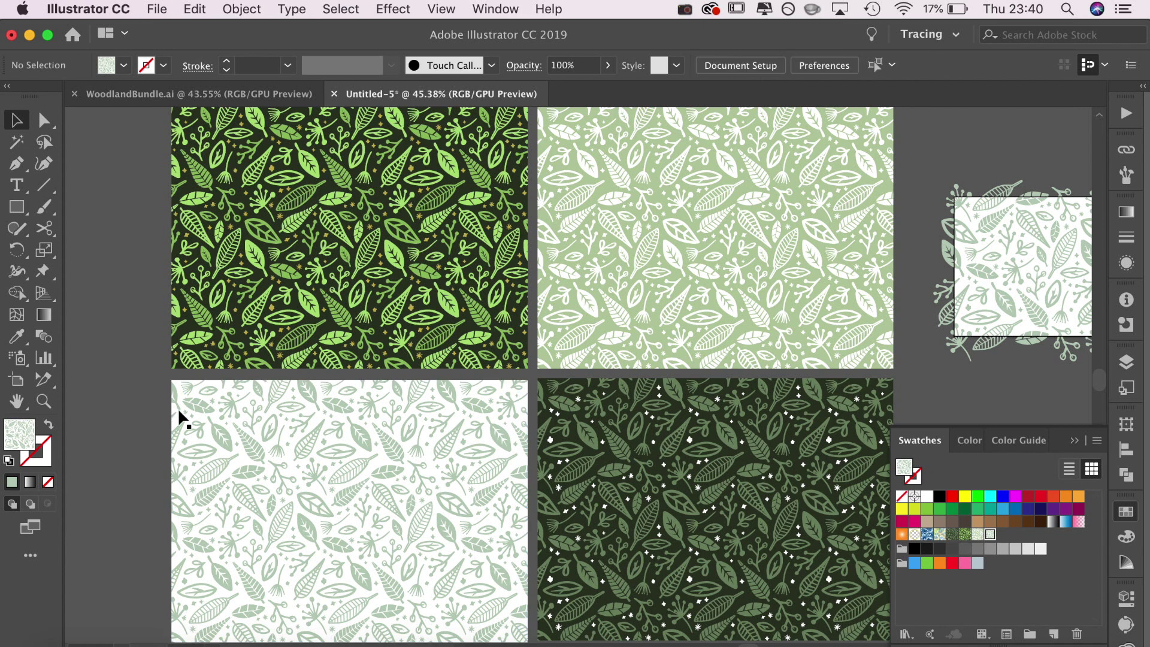
scroll(176, 407, down, 2)
scroll(177, 407, right, 2)
scroll(180, 418, up, 2)
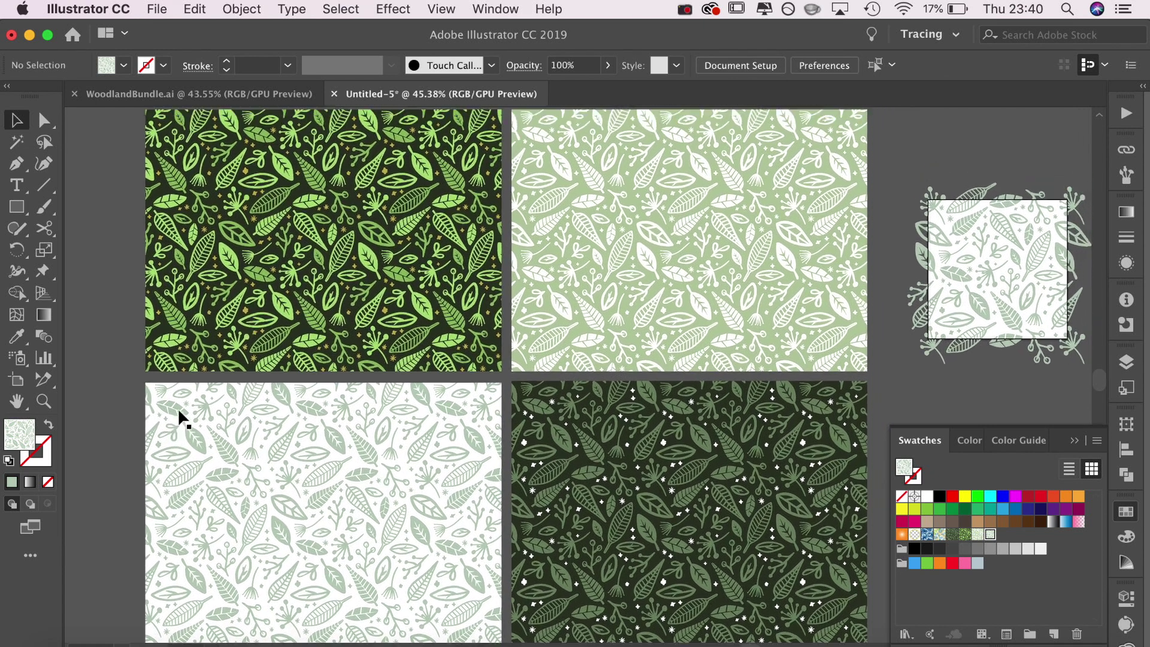
scroll(180, 418, up, 2)
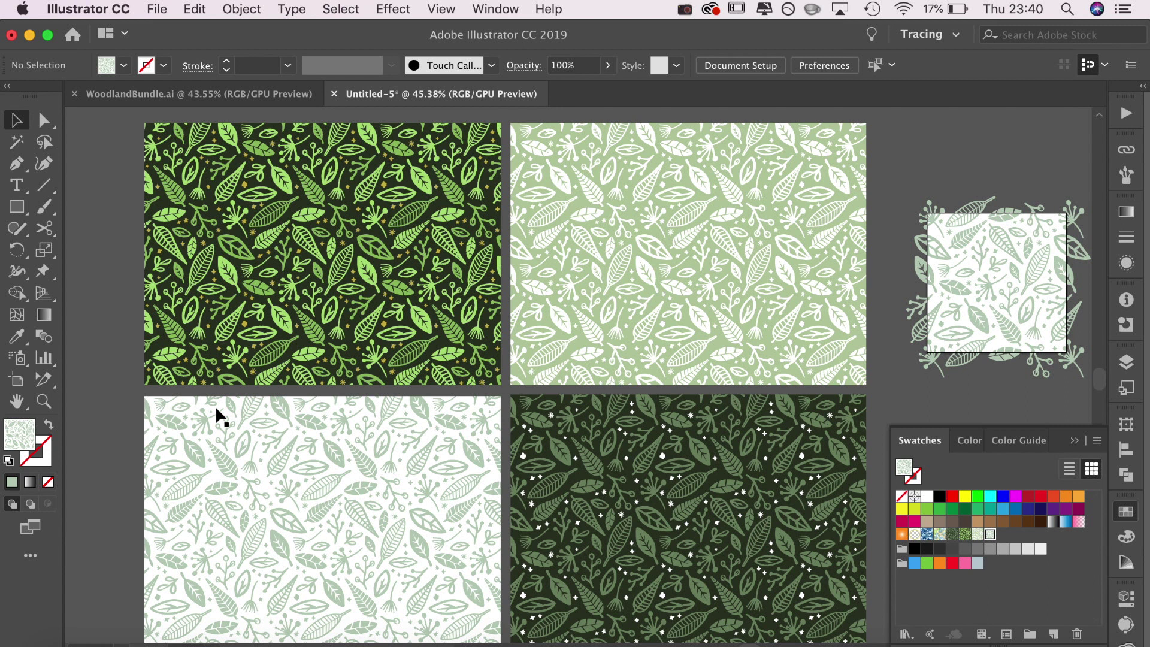
scroll(217, 408, down, 2)
scroll(217, 409, left, 1)
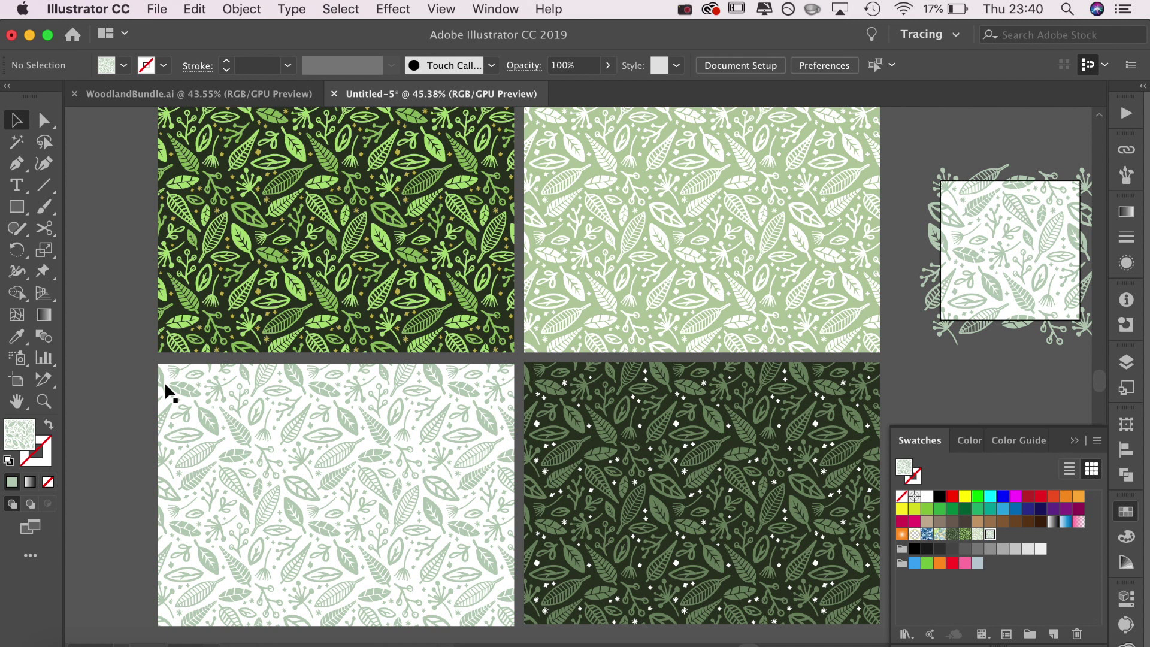
scroll(165, 382, down, 1)
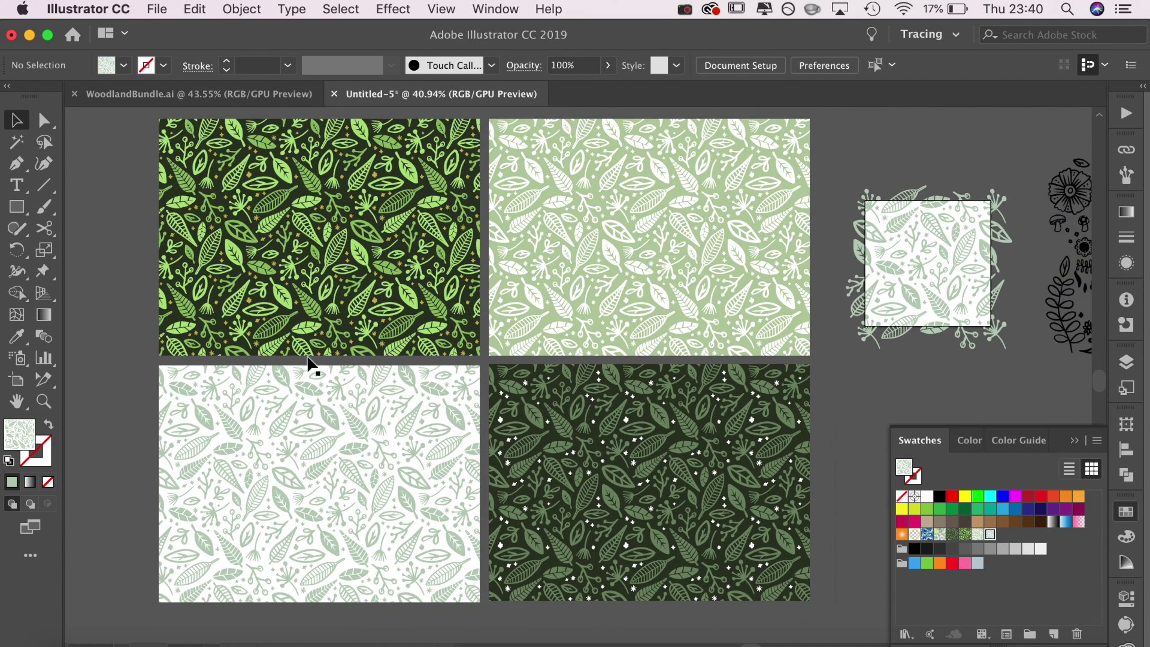
scroll(423, 373, up, 1)
scroll(424, 373, left, 1)
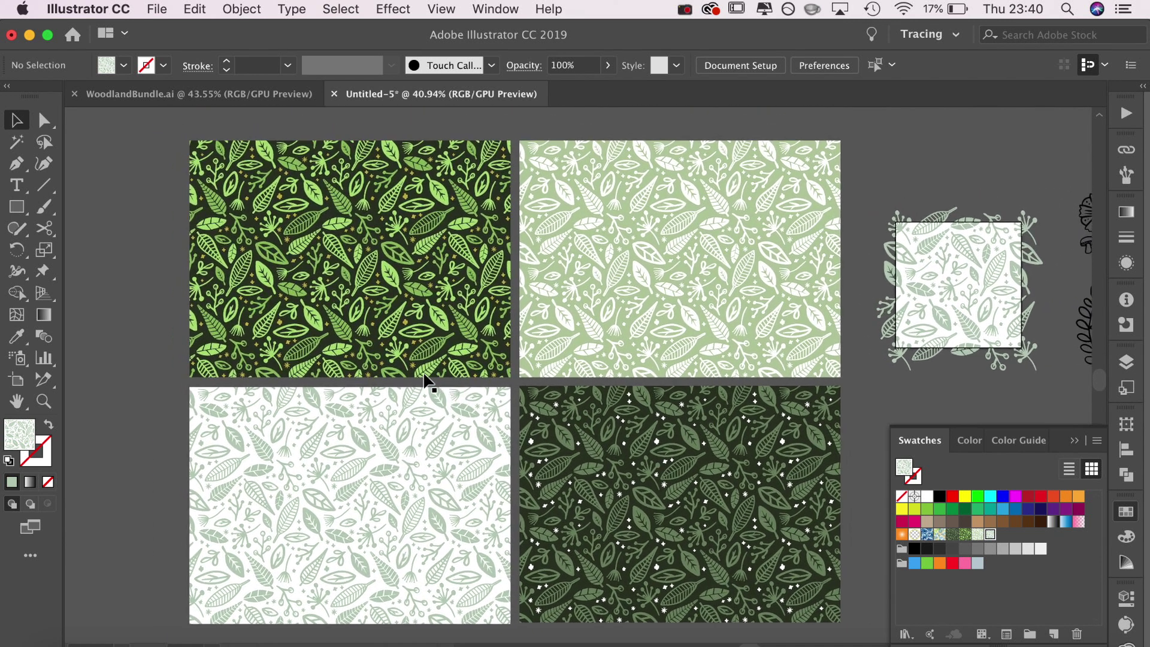